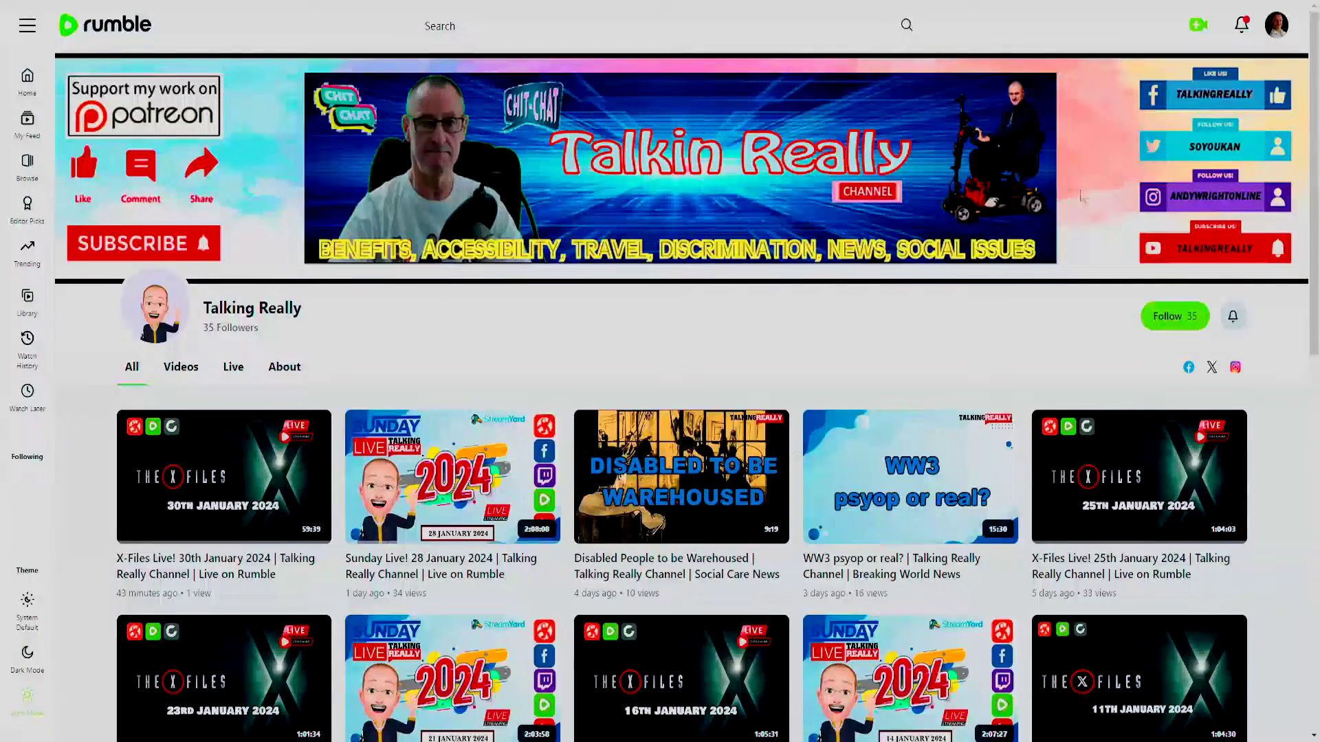
# Launch Rumble Studio from the upload and live menu and go to its account Settings
pyautogui.click(1194, 29)
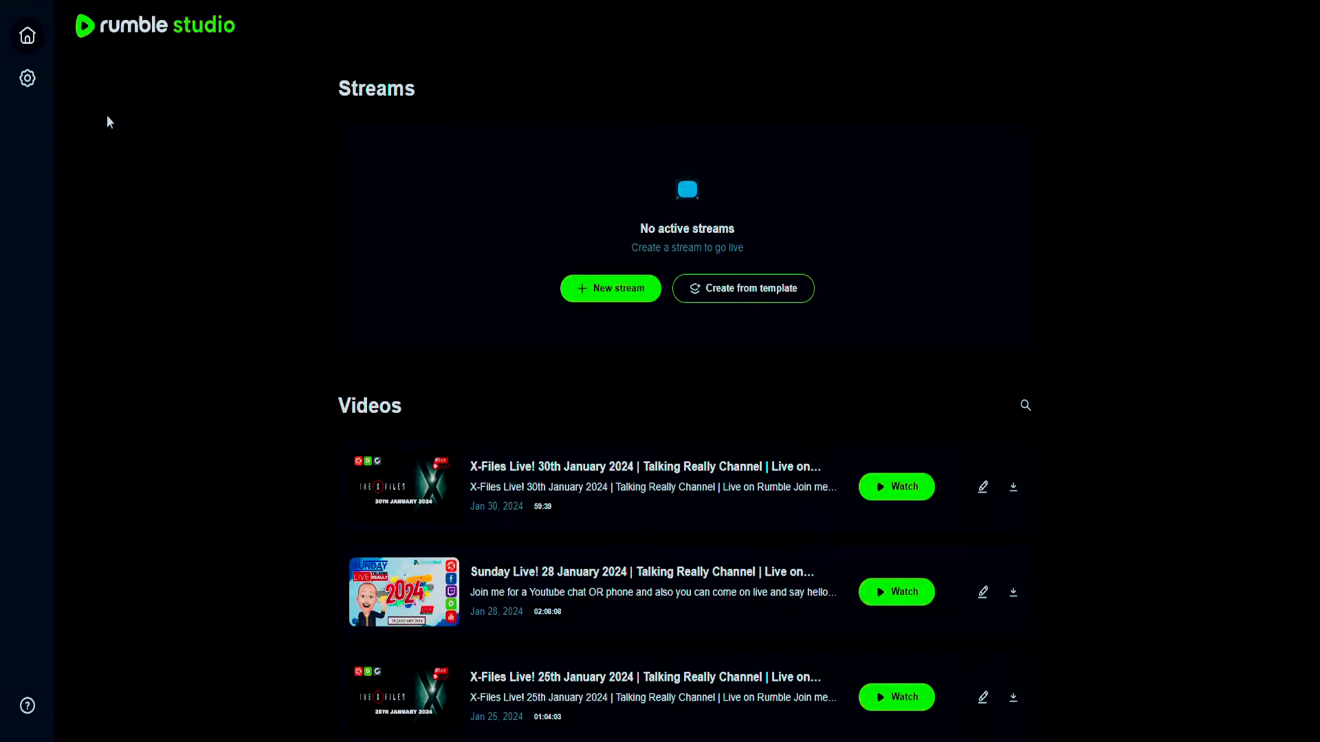
pyautogui.click(35, 85)
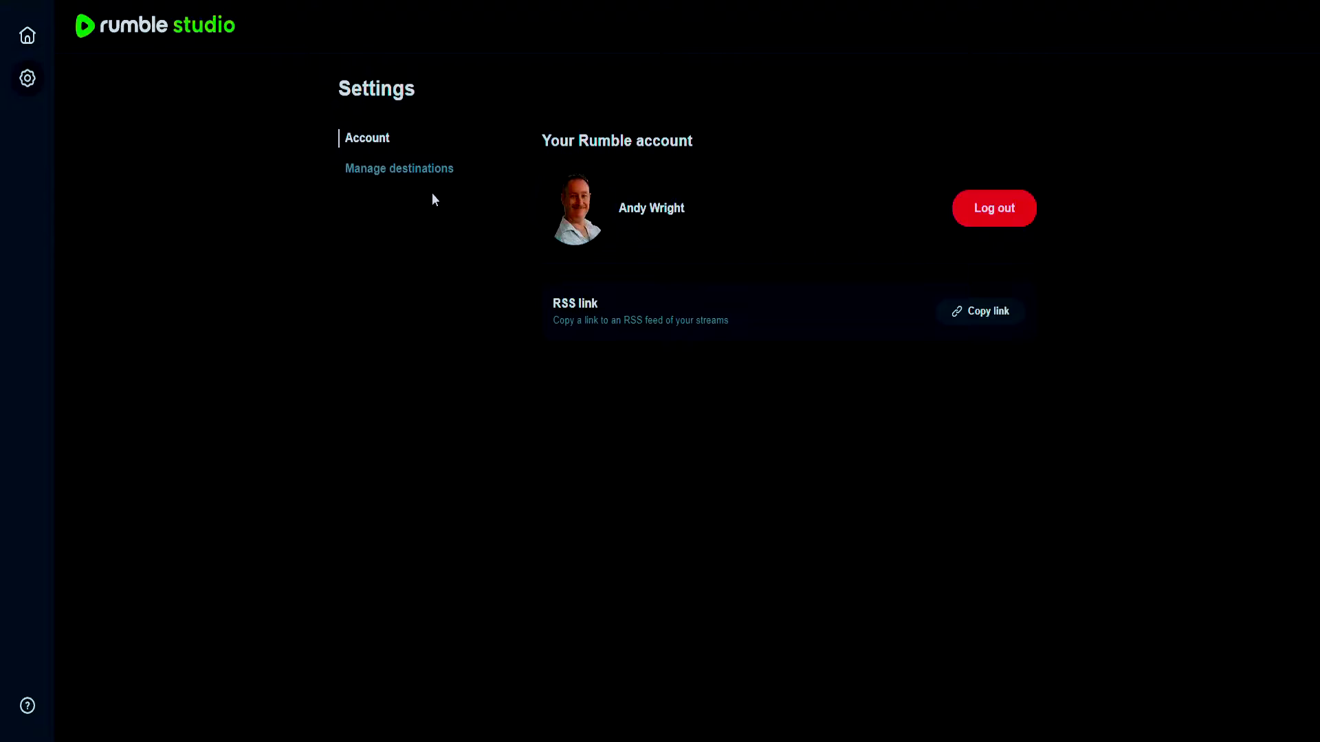
# Show the destinations list: Rumble, YouTube, Twitch, Facebook, X and TR Odysee
pyautogui.click(431, 167)
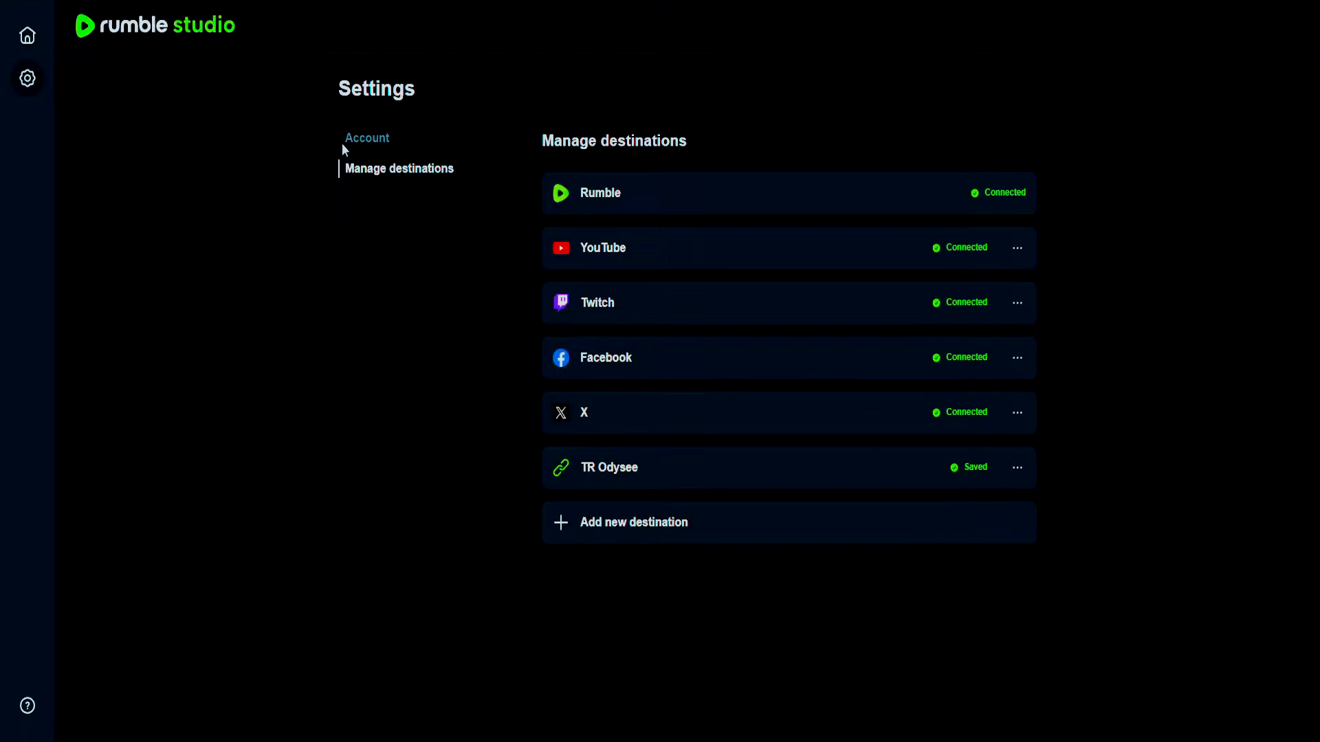
# Leave Settings for the studio home page and scroll down to the past live videos
pyautogui.click(360, 143)
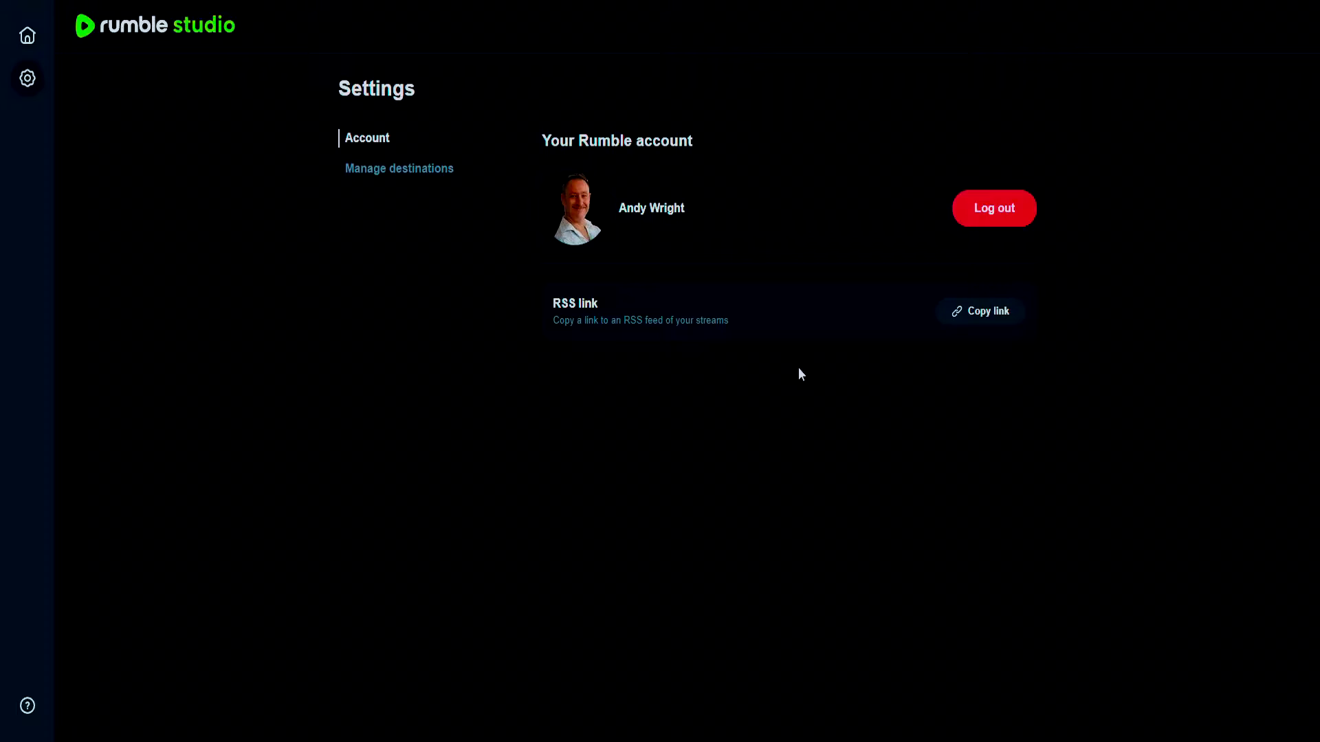
pyautogui.click(28, 35)
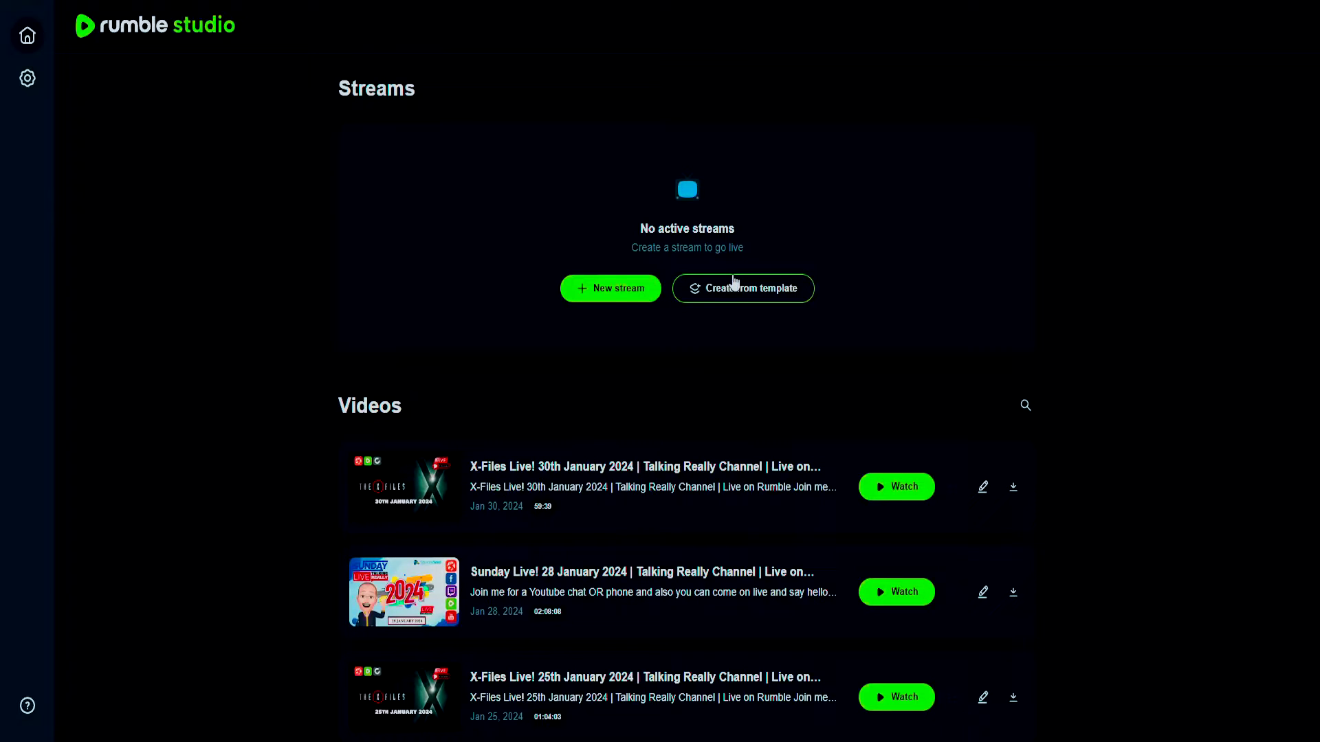
pyautogui.scroll(-2, 660, 275)
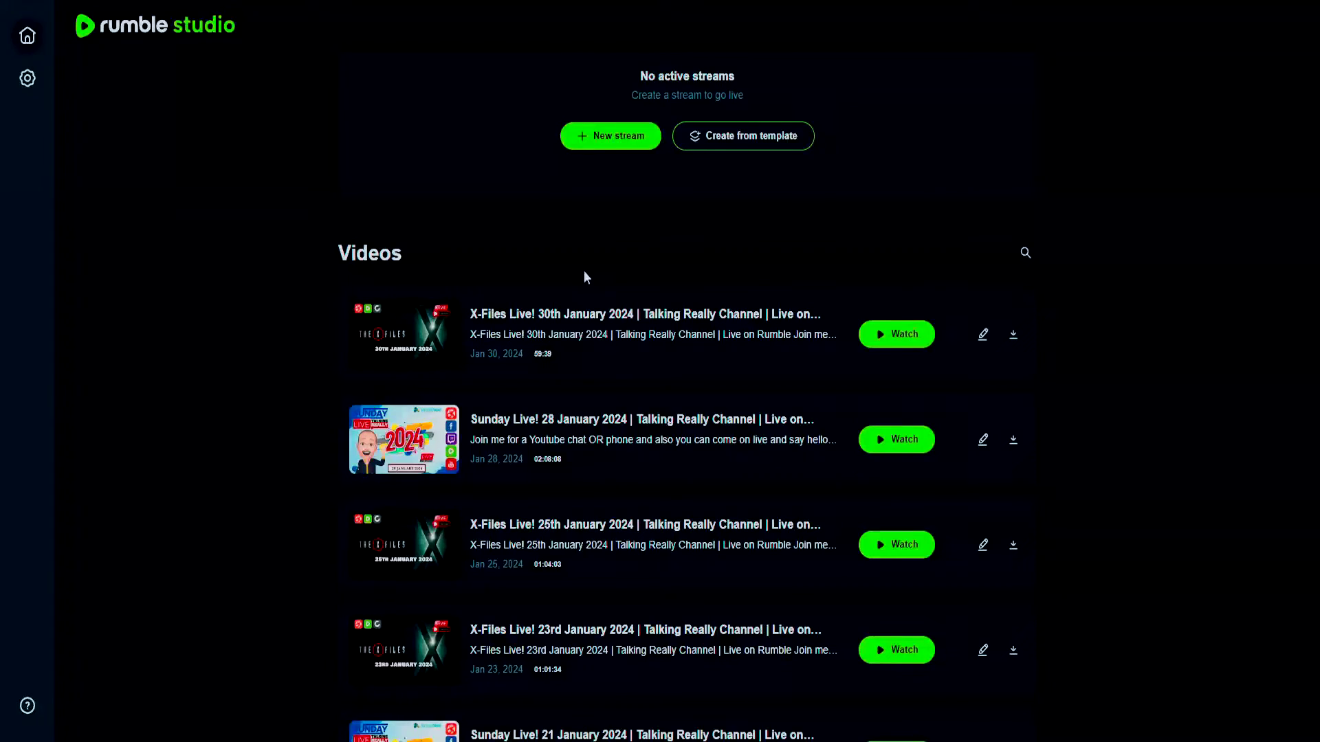
# Create a new stream on the first Rumble channel with Facebook and TR Odysee switched on
pyautogui.click(600, 148)
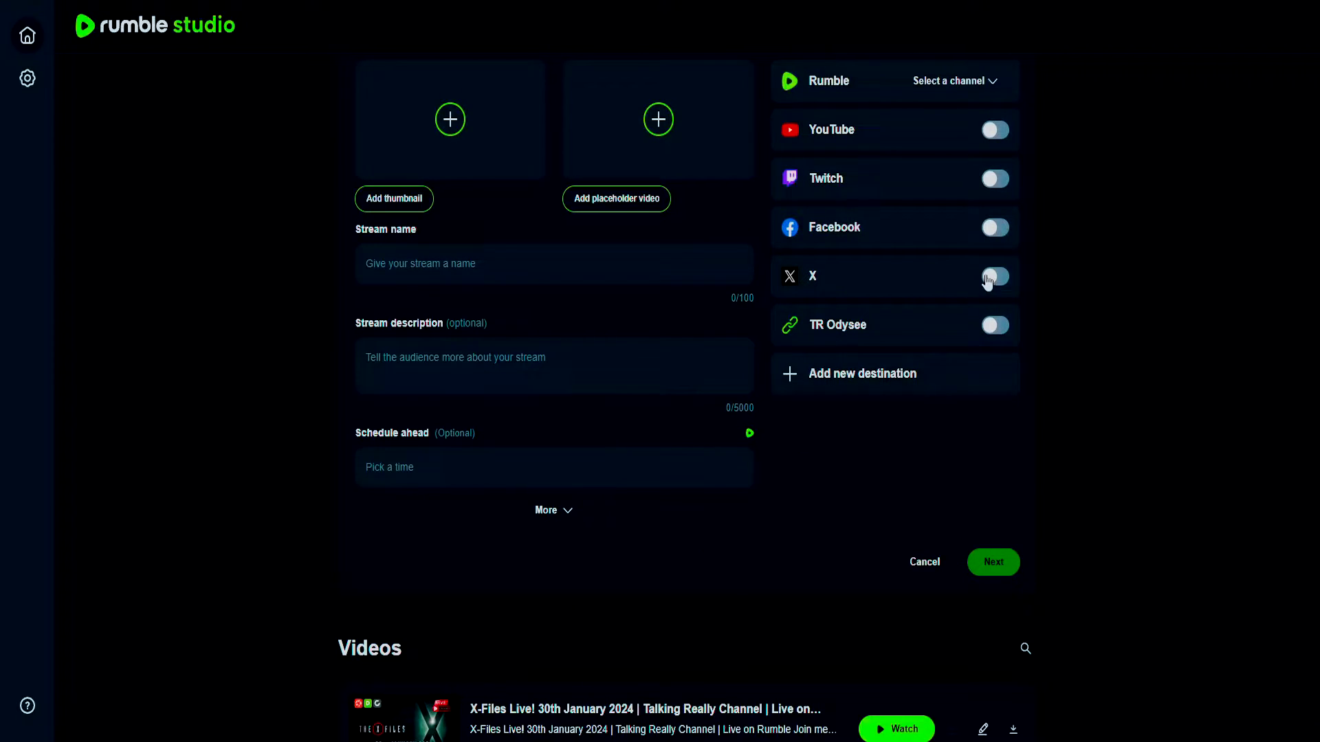
pyautogui.click(973, 84)
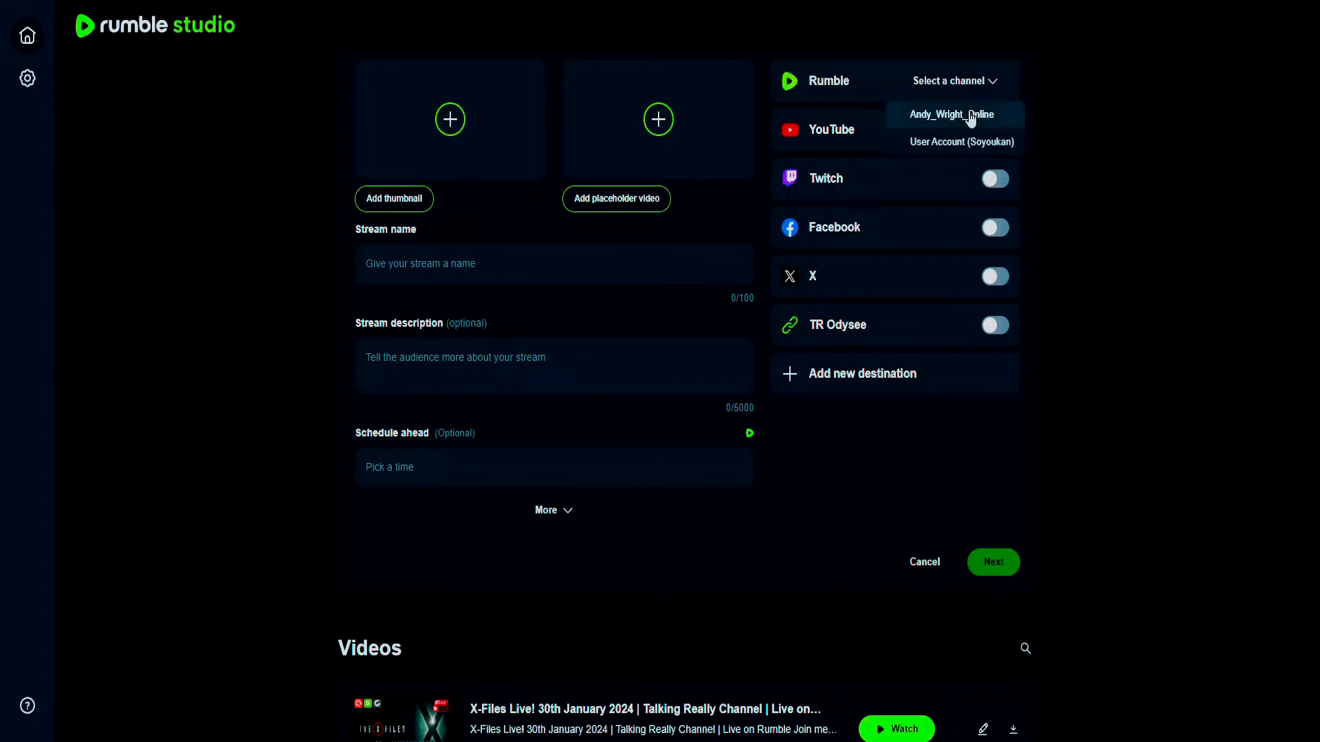
pyautogui.click(967, 120)
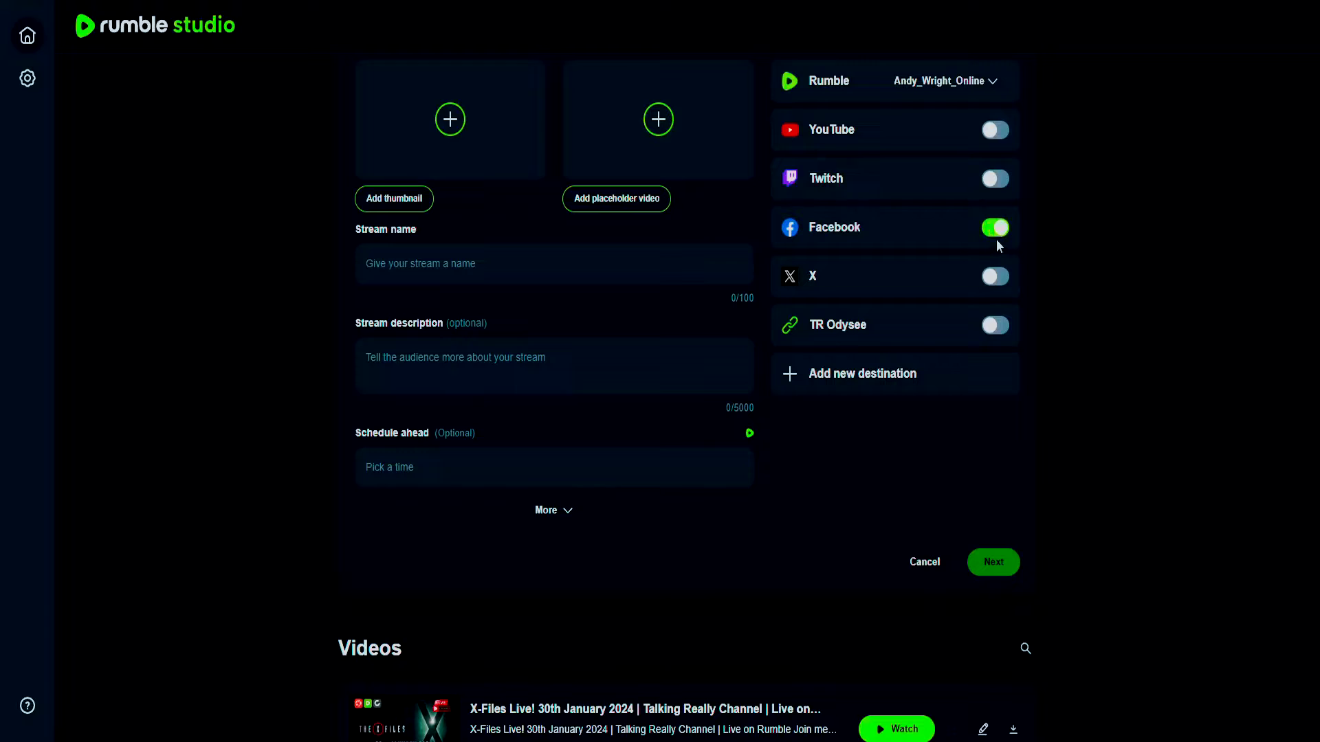
pyautogui.click(997, 330)
pyautogui.scroll(2, 1026, 172)
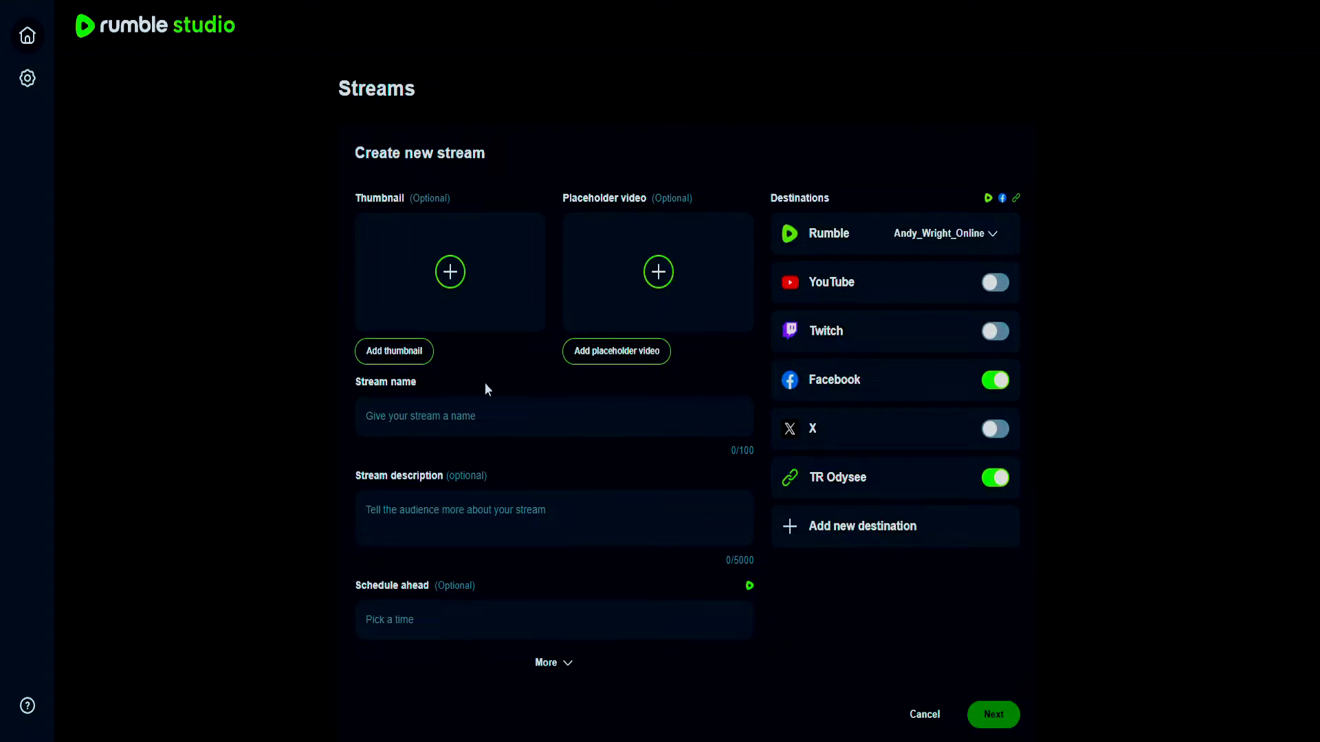
# Name the stream 'test' and schedule it for January 30, 2024 at 12:00 PM
pyautogui.click(455, 409)
pyautogui.write('ttest')
pyautogui.click(430, 631)
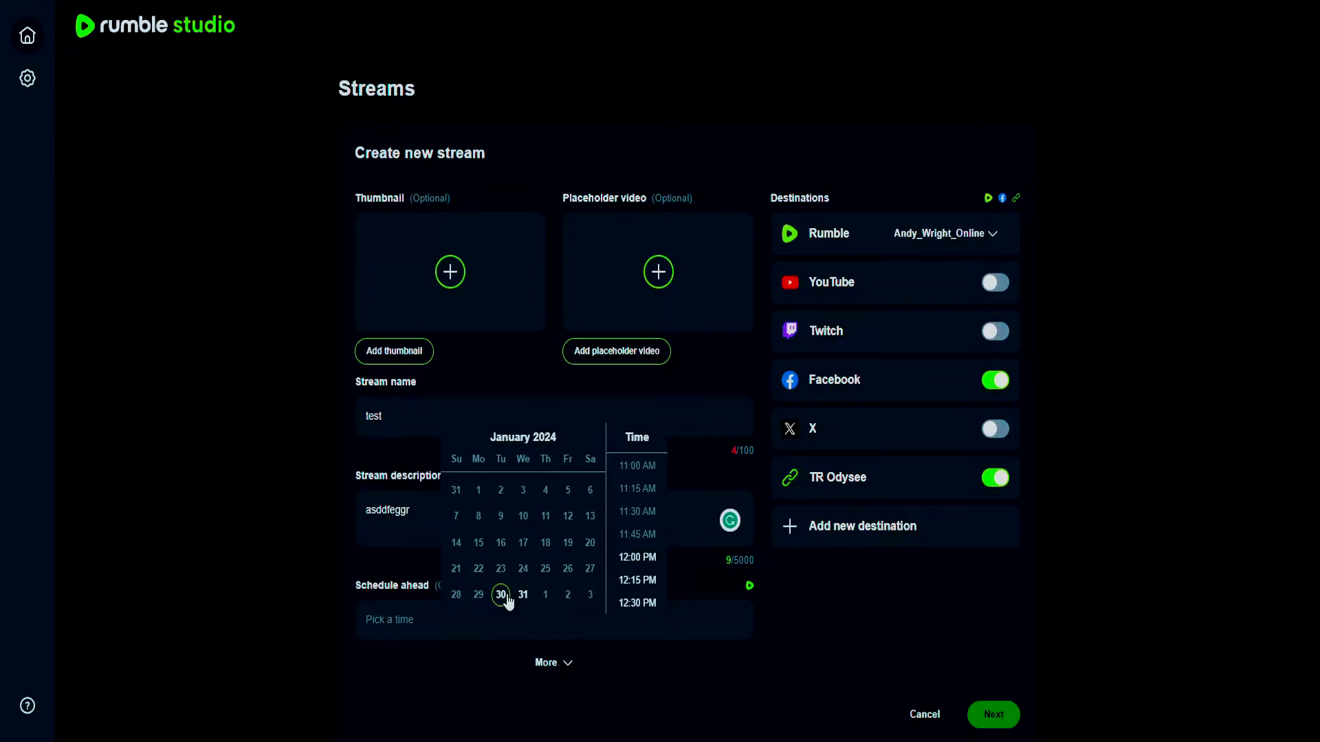
pyautogui.click(507, 600)
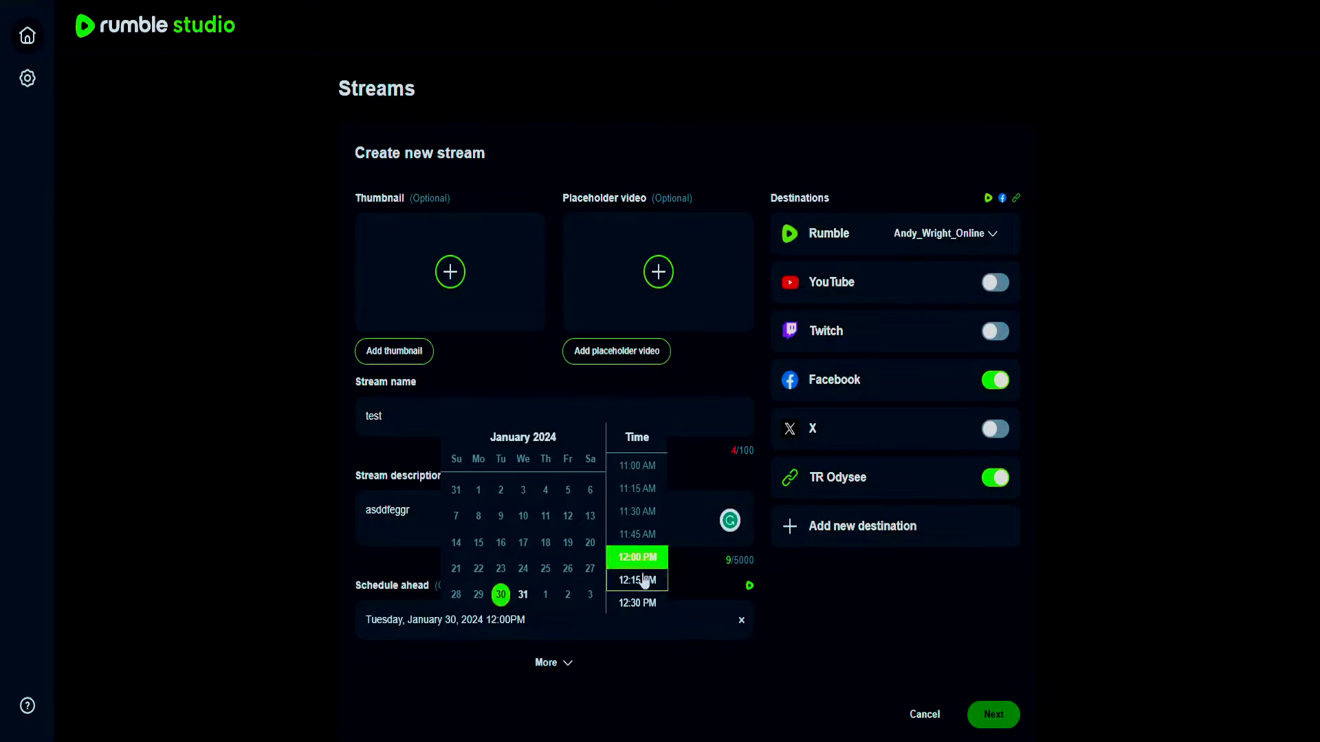
pyautogui.scroll(-3, 637, 564)
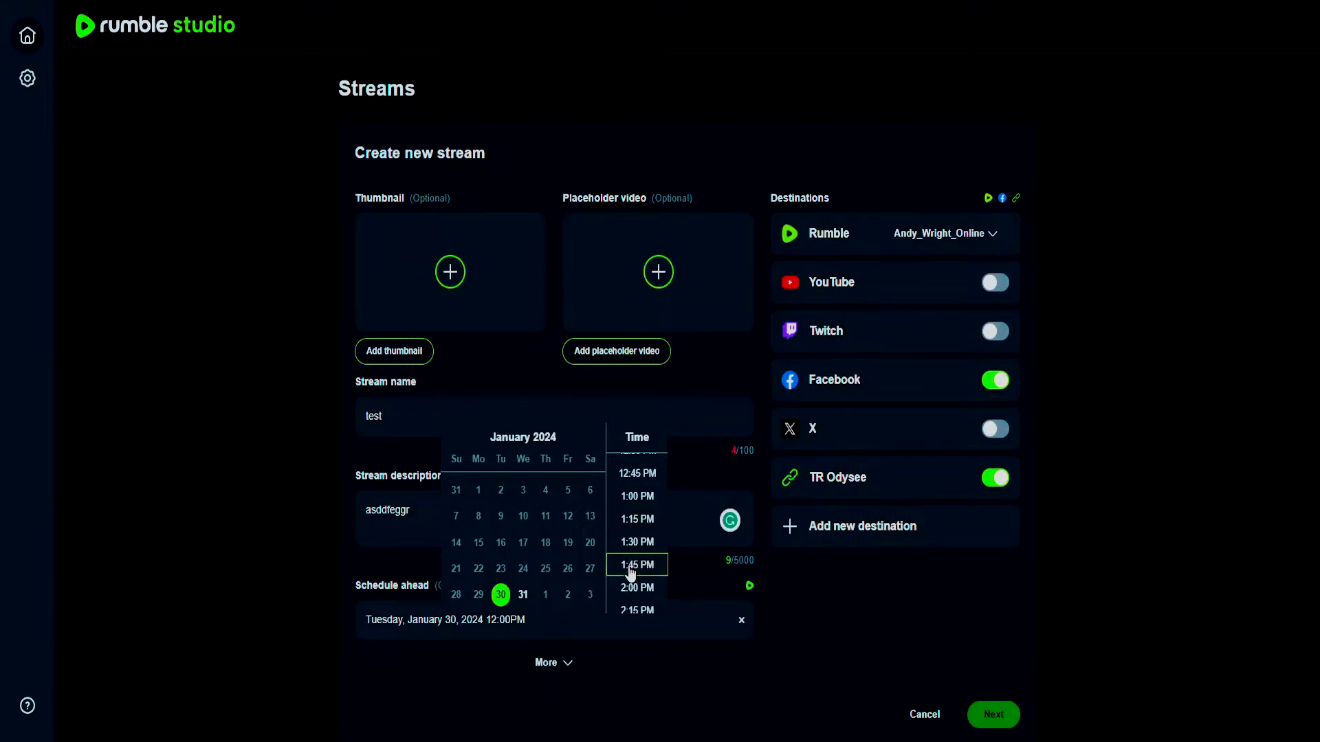
pyautogui.scroll(3, 625, 553)
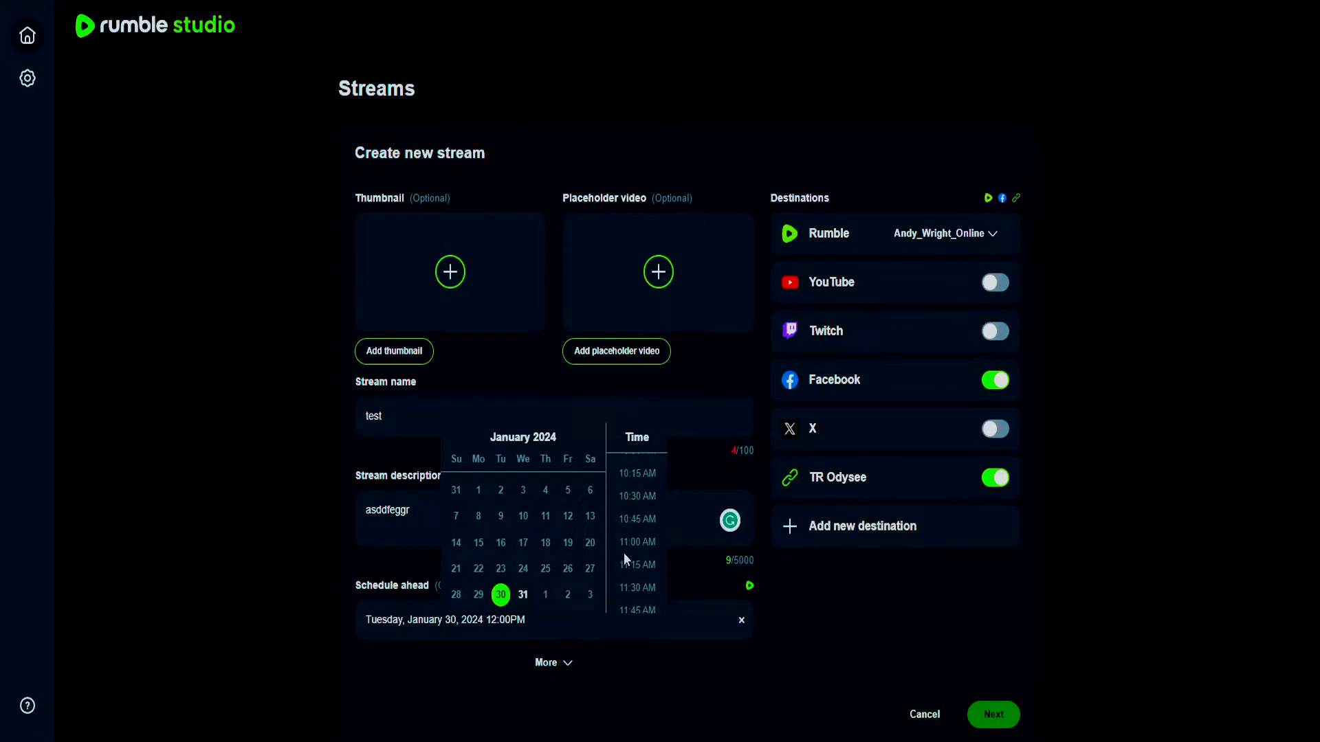
pyautogui.click(623, 559)
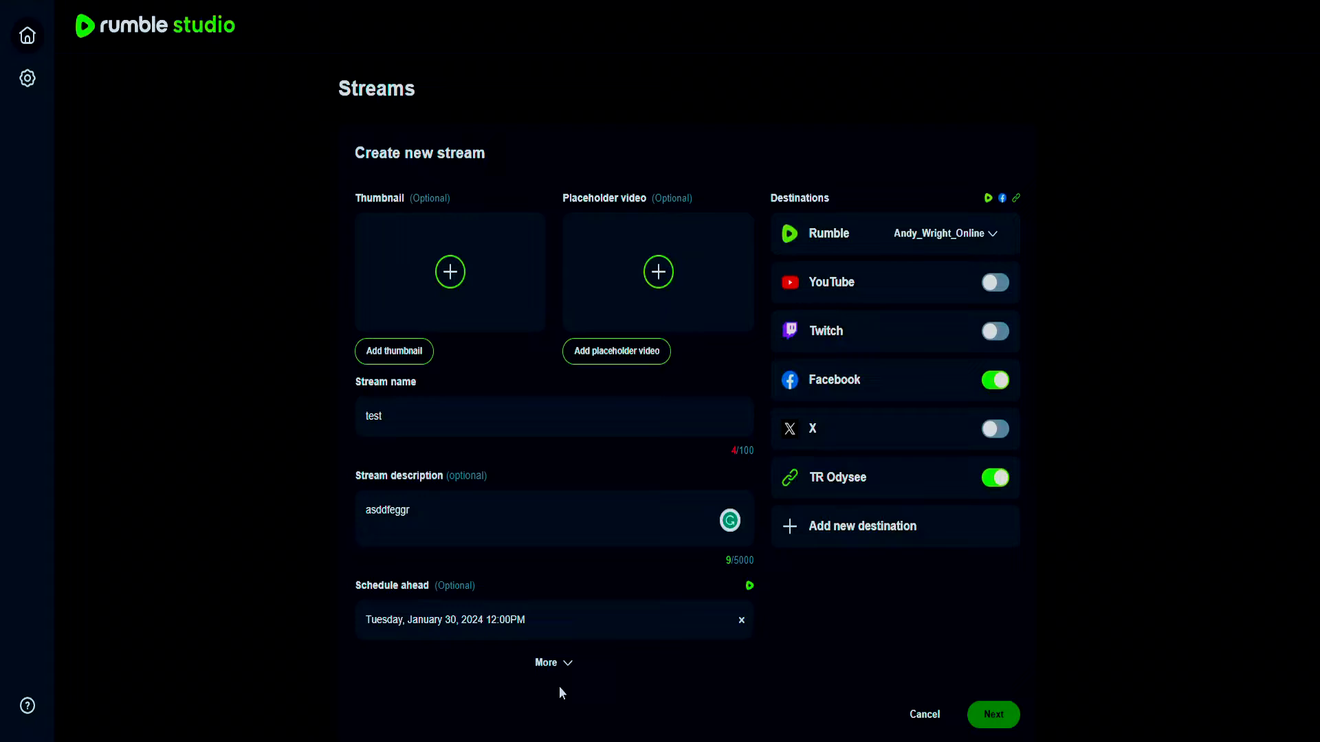
# Expand More to reveal extra stream options such as License
pyautogui.click(562, 665)
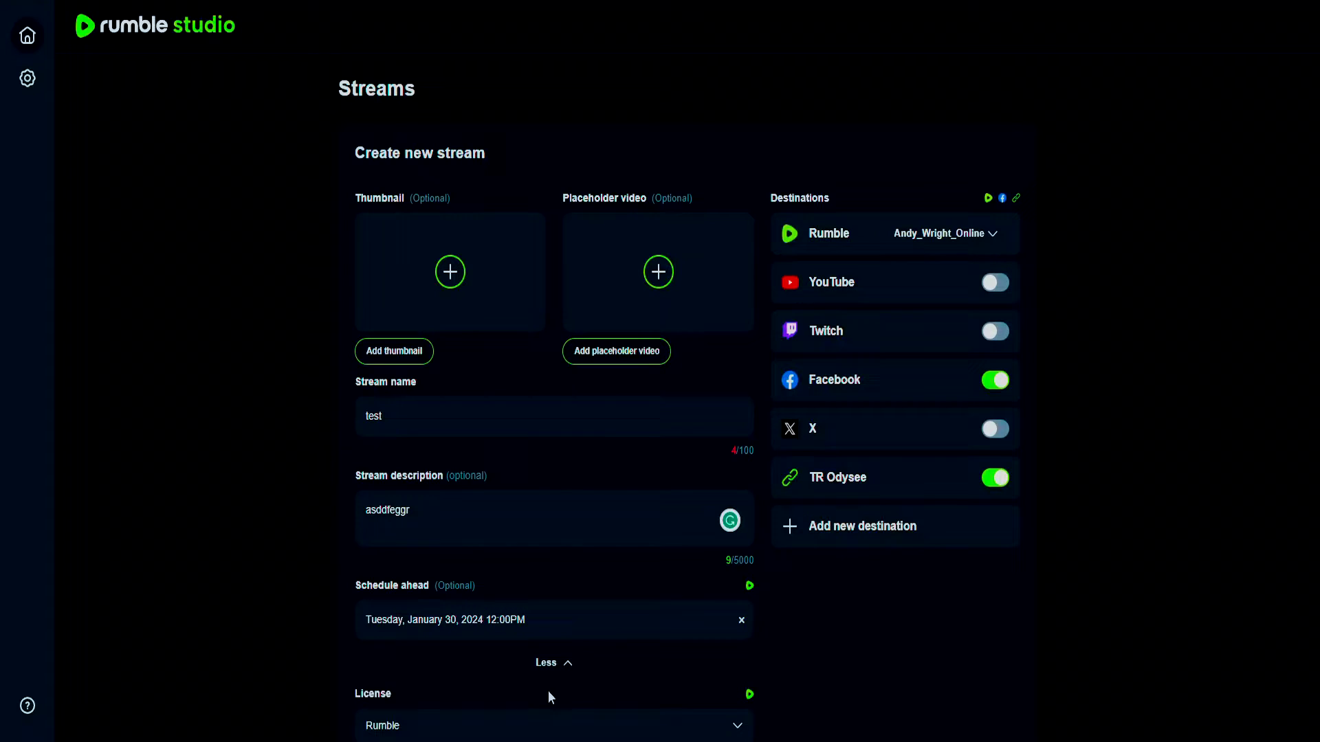
pyautogui.scroll(-5, 548, 684)
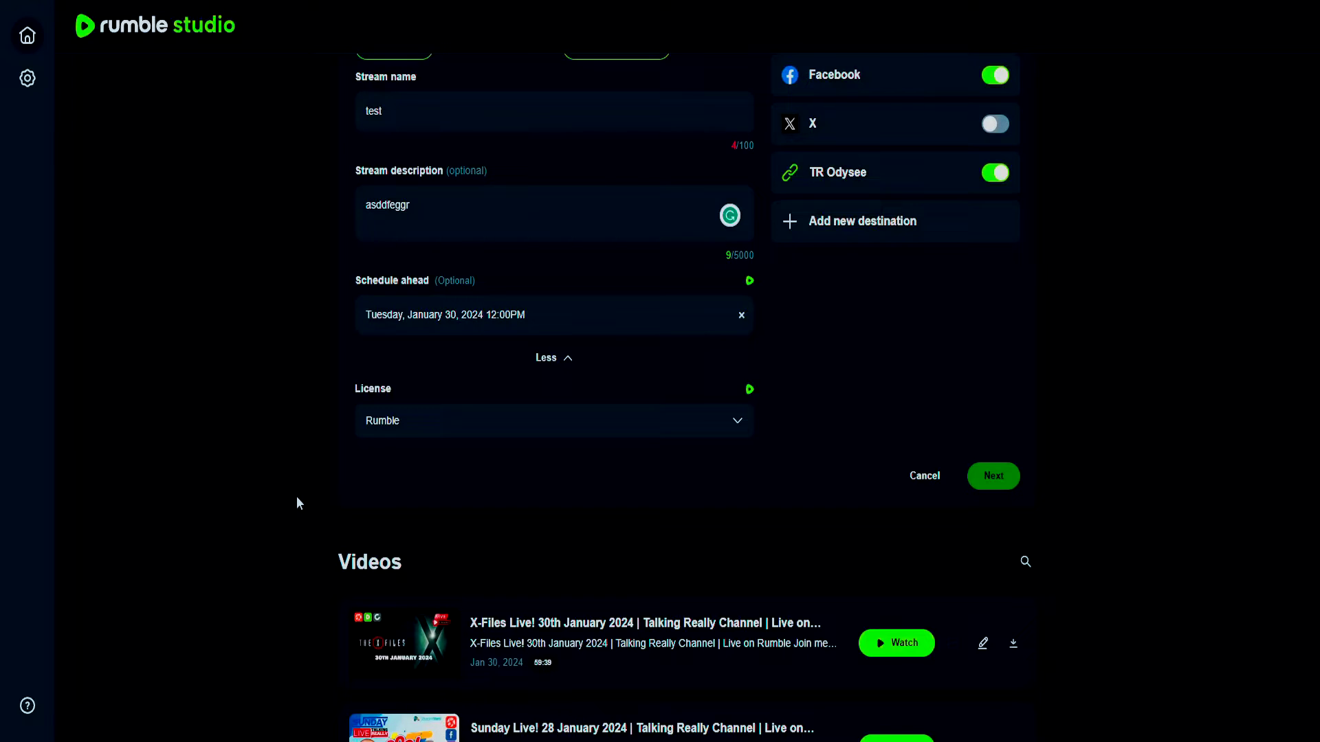
pyautogui.scroll(2, 743, 86)
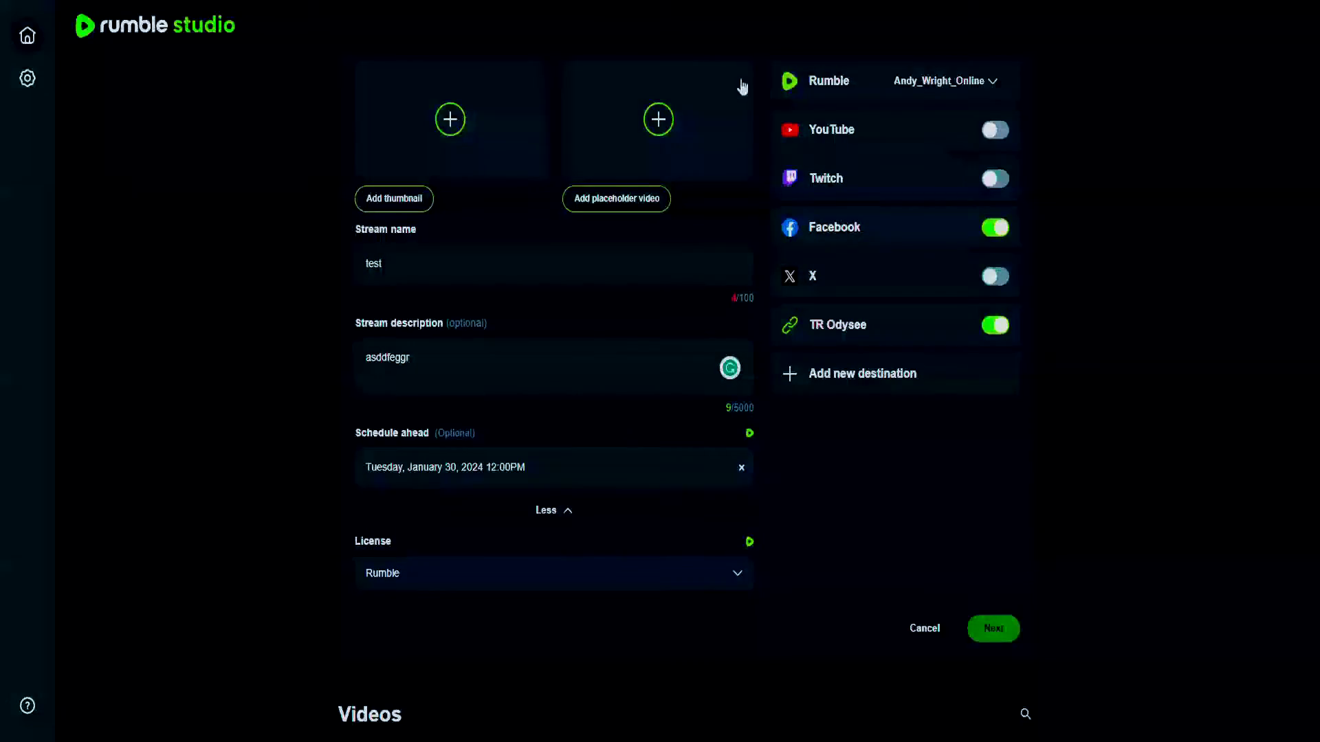
# Begin adding a Custom RTMP destination, then cancel back to the stream form
pyautogui.click(899, 375)
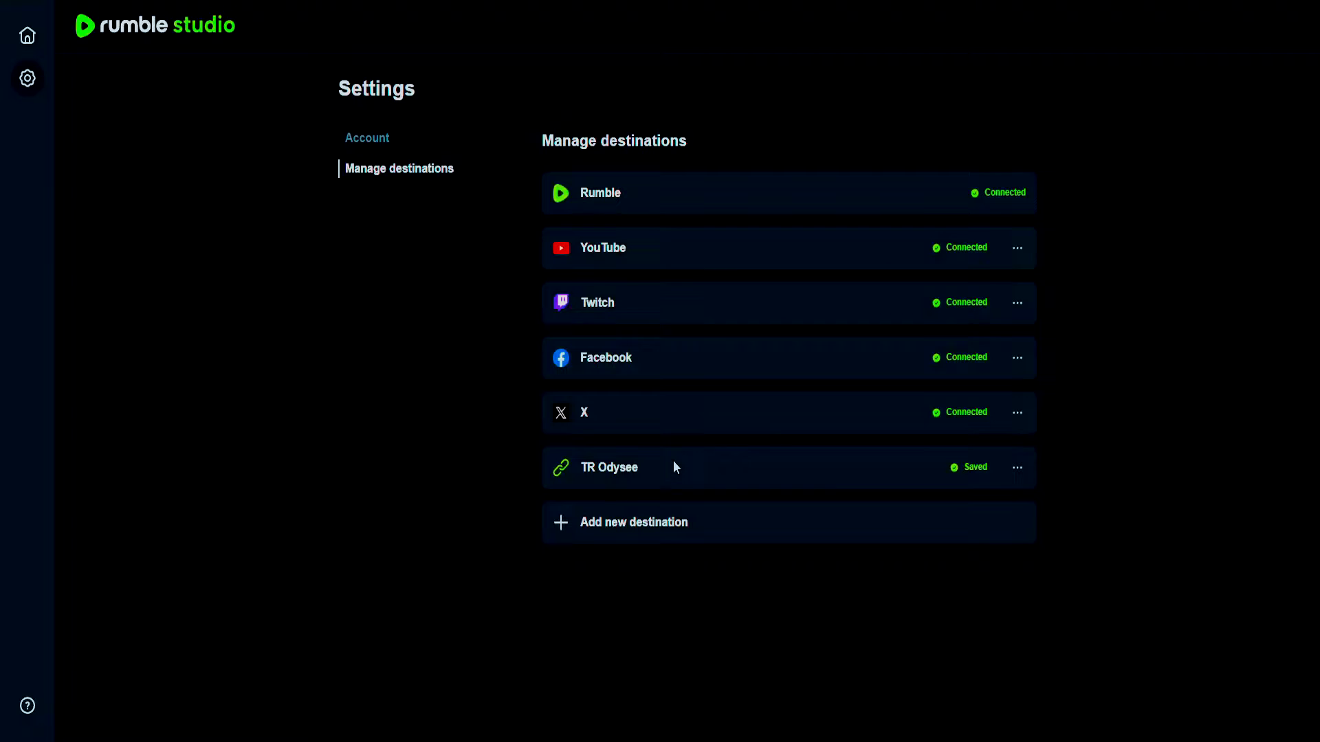
pyautogui.click(679, 524)
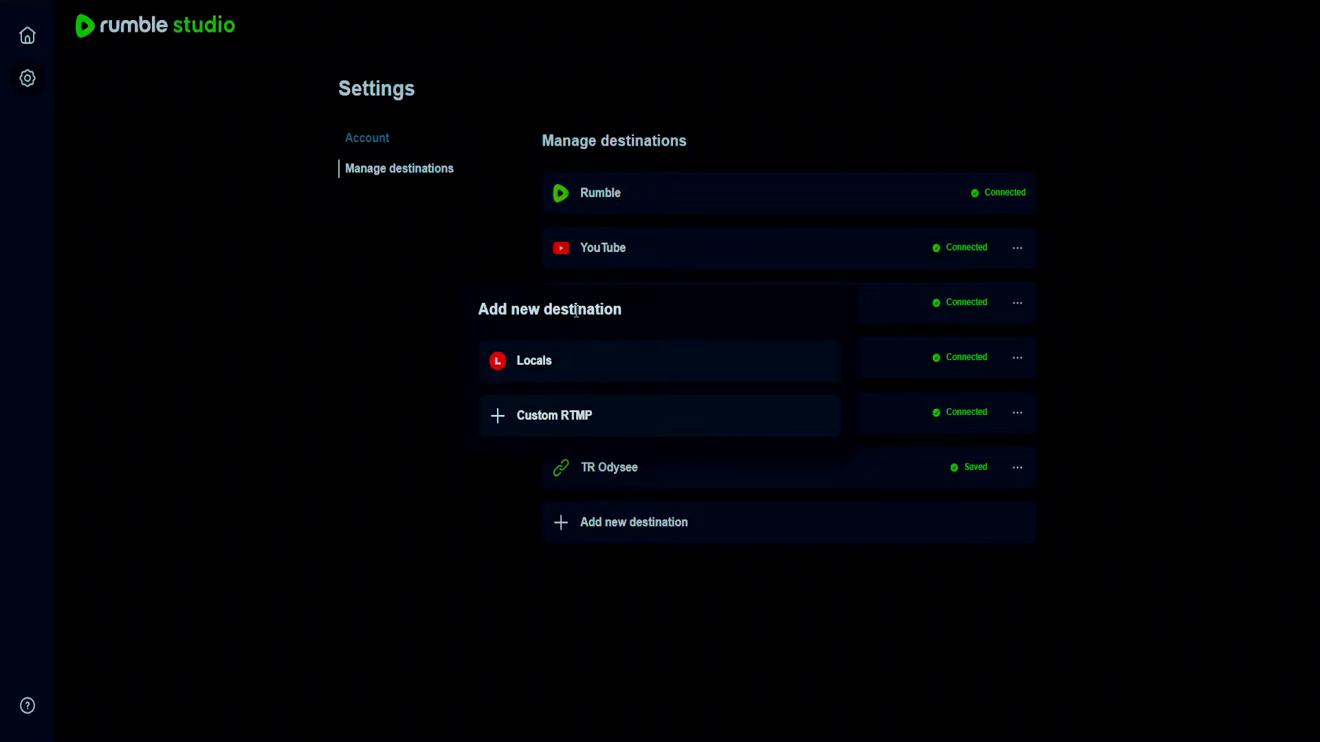
pyautogui.click(548, 418)
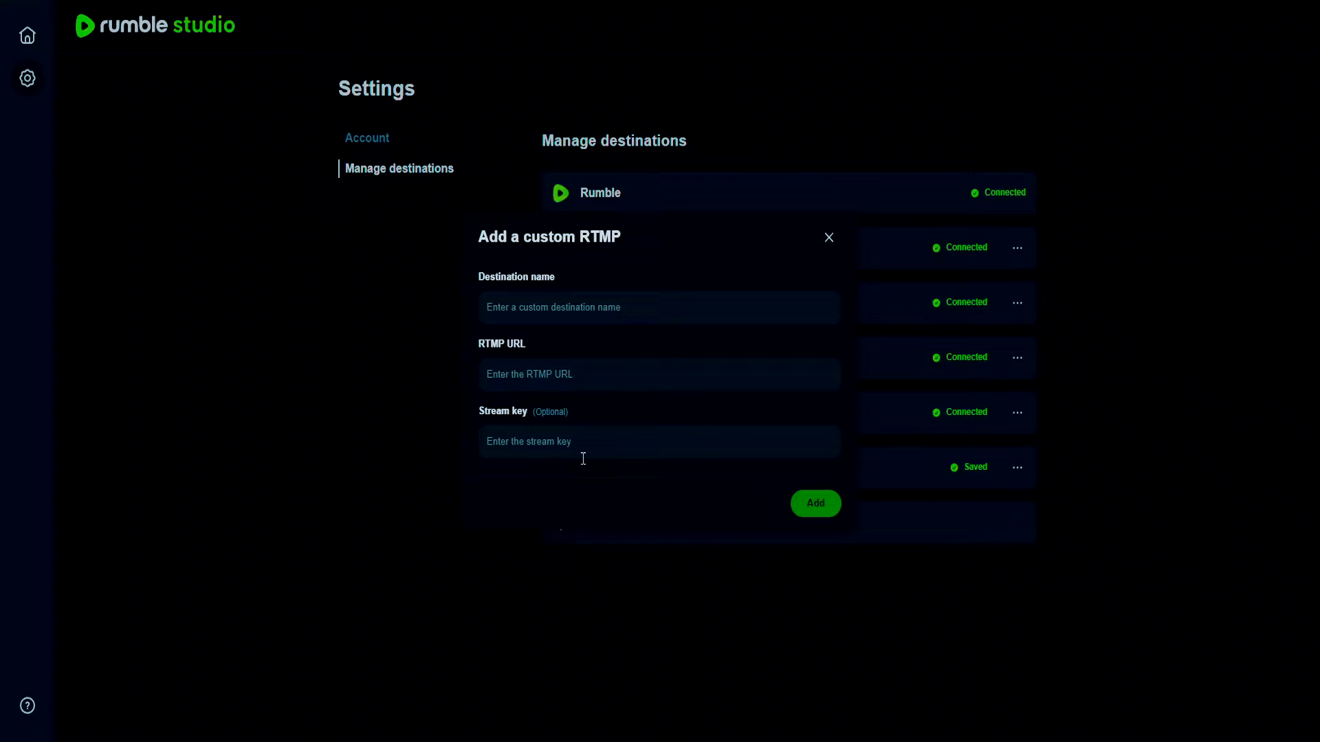
pyautogui.press('Escape')
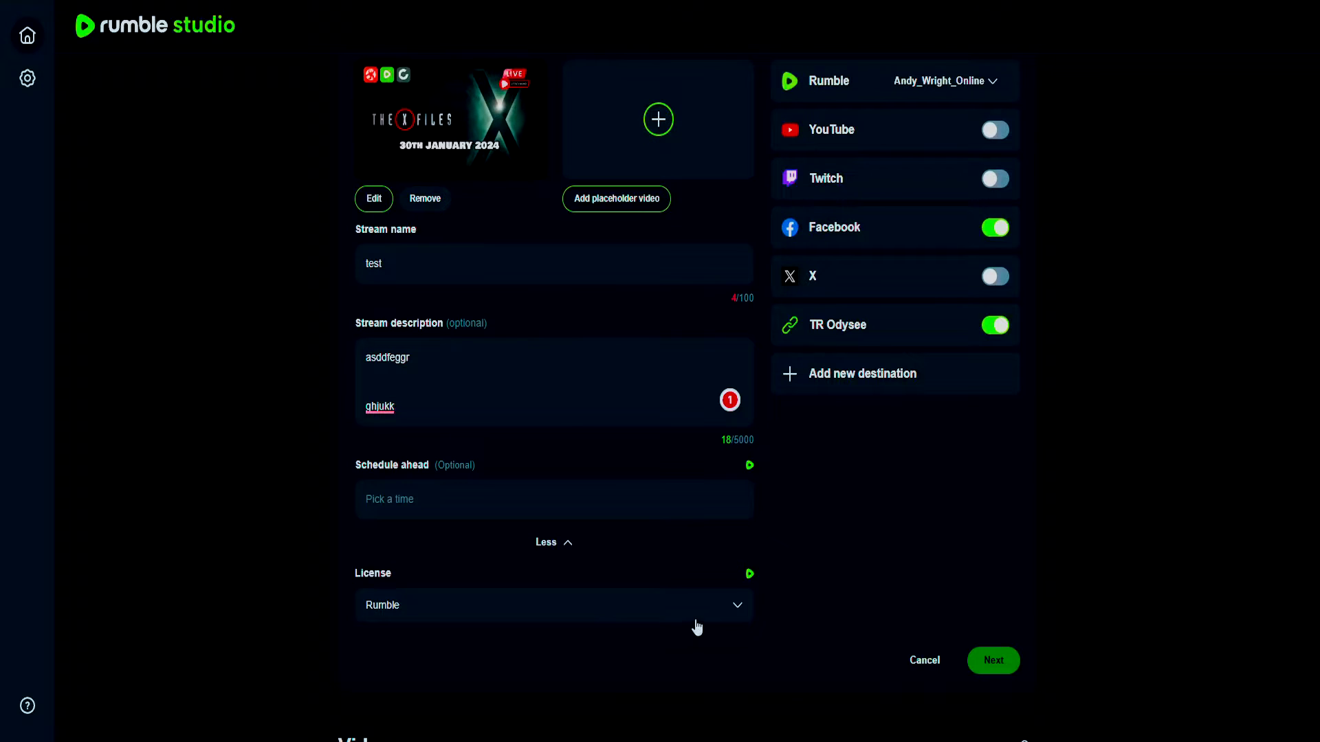
# Set the stream license to Personal
pyautogui.click(695, 621)
pyautogui.click(653, 647)
pyautogui.scroll(3, 835, 633)
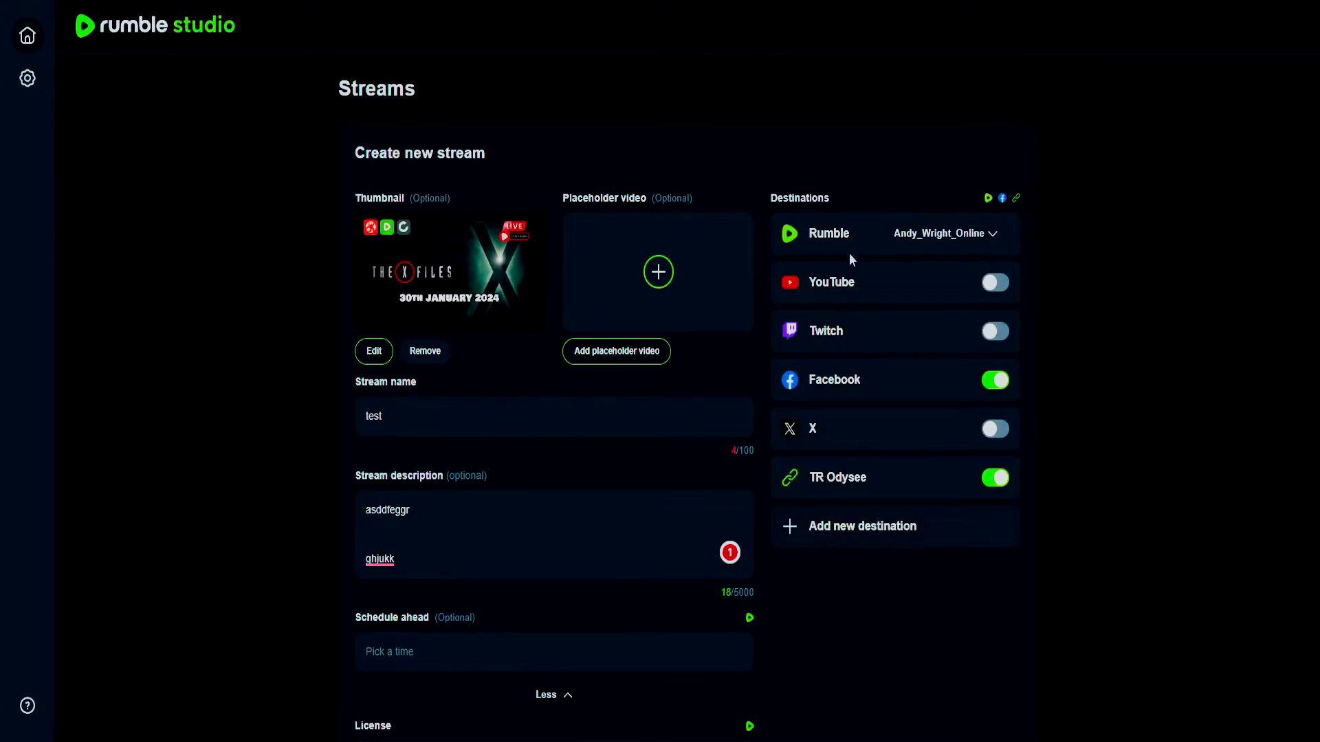
pyautogui.scroll(-3, 731, 248)
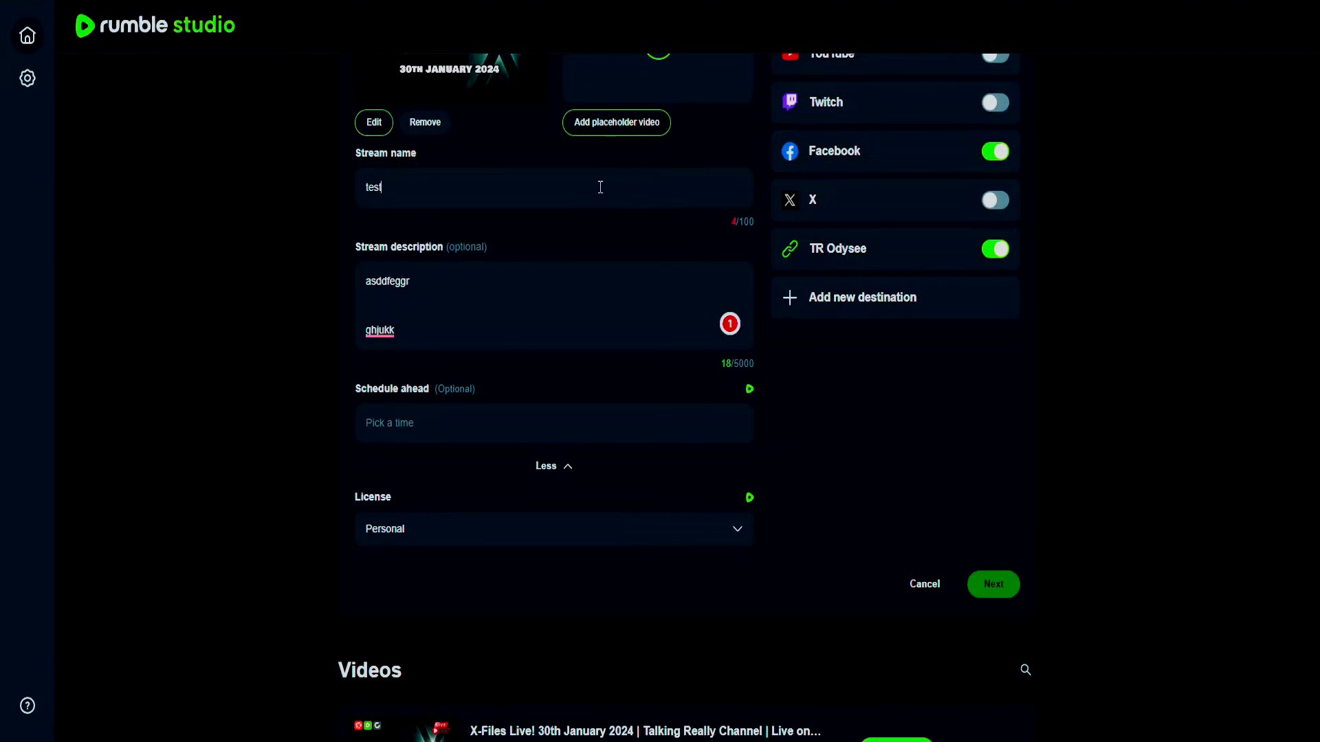
# Rename the stream to 'test 123' and continue into the live studio
pyautogui.click(570, 207)
pyautogui.write('123')
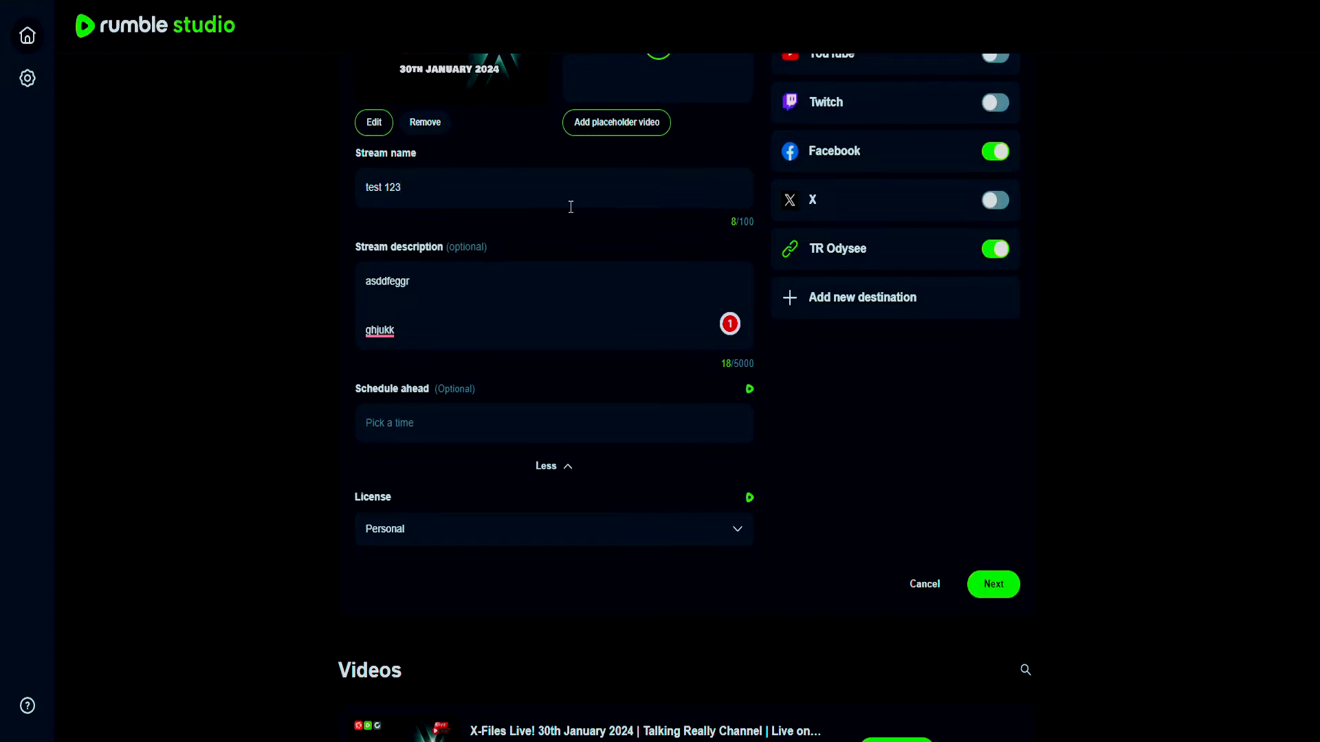
pyautogui.click(993, 583)
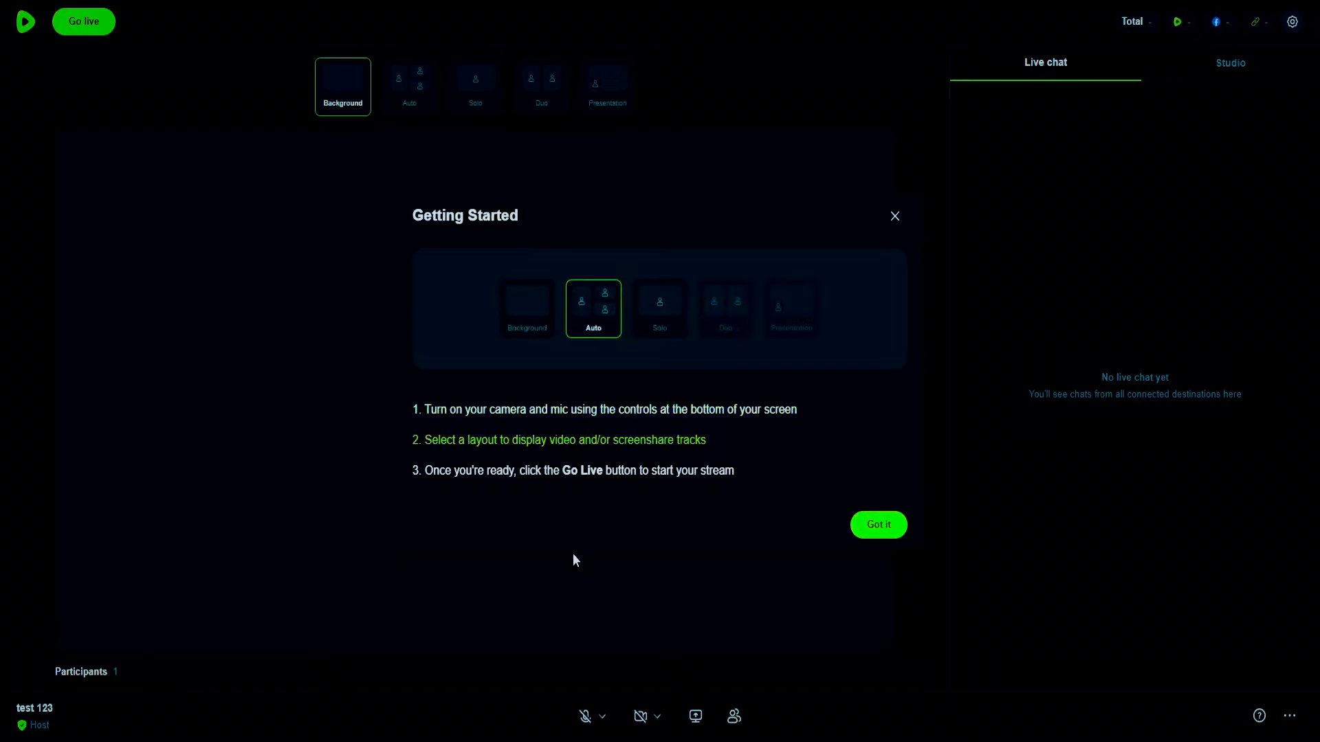
# Close the Getting Started guide and list the available camera devices
pyautogui.click(857, 533)
pyautogui.click(640, 717)
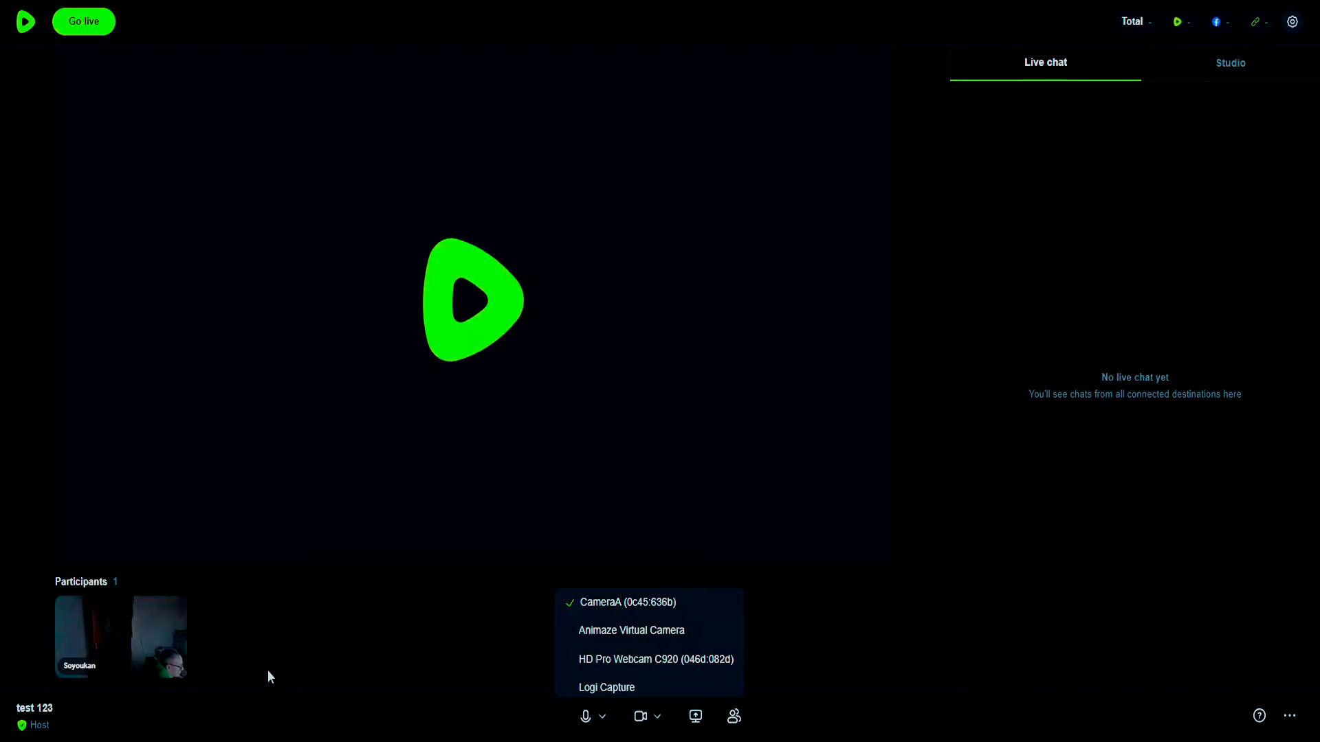
# Close the camera list and try the Solo and Auto layouts before choosing Background
pyautogui.click(129, 628)
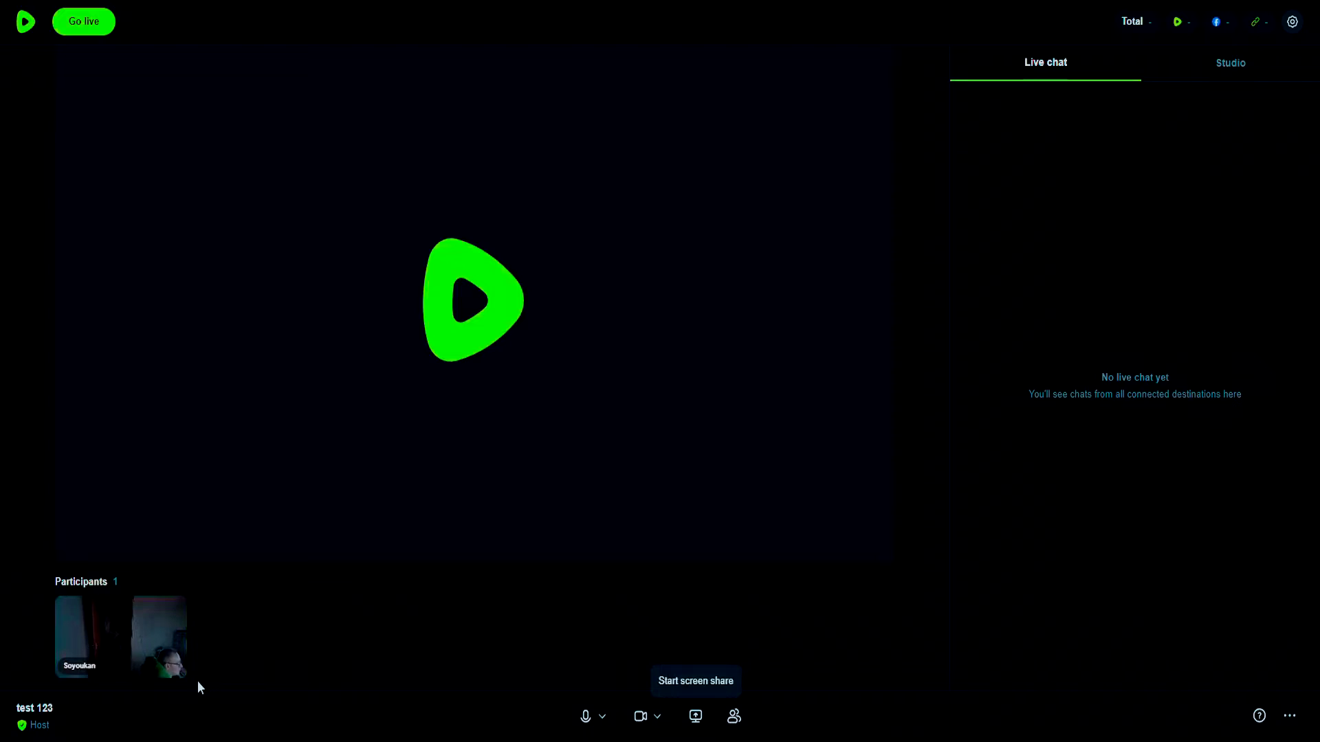
pyautogui.click(143, 669)
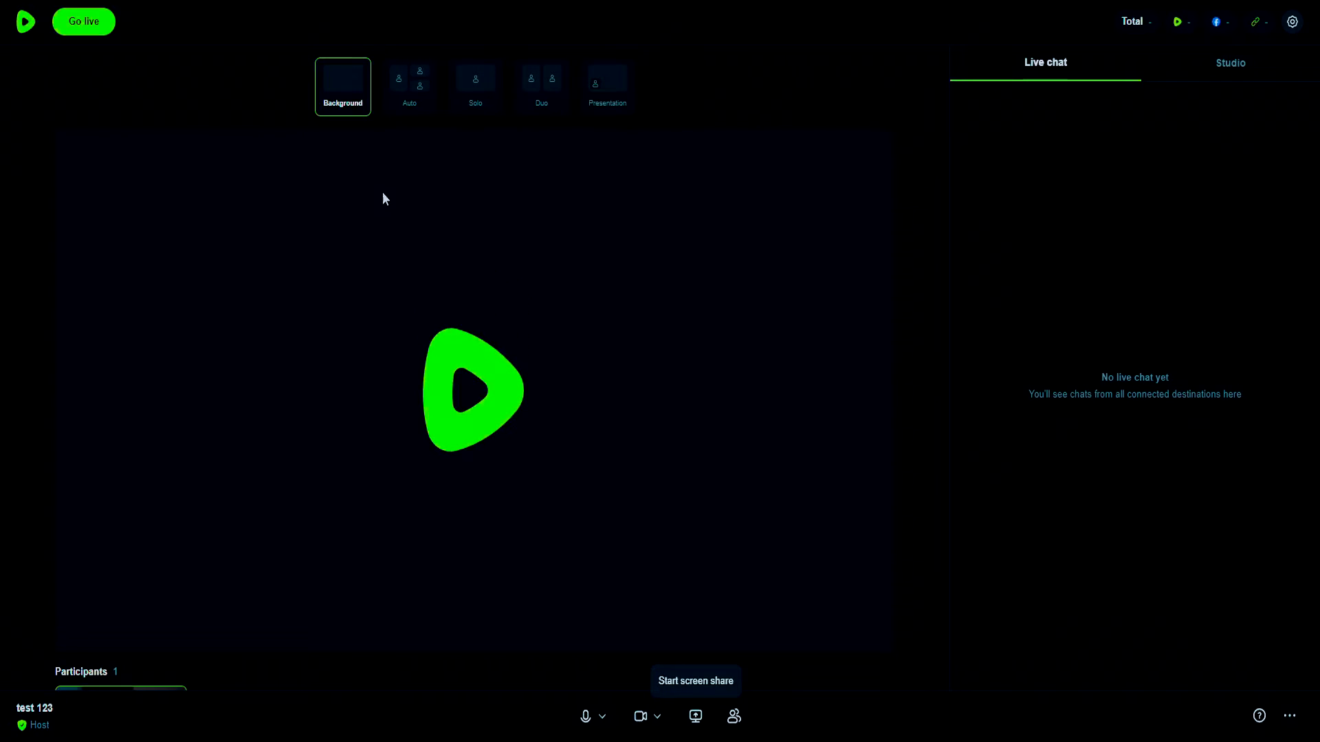
pyautogui.click(481, 93)
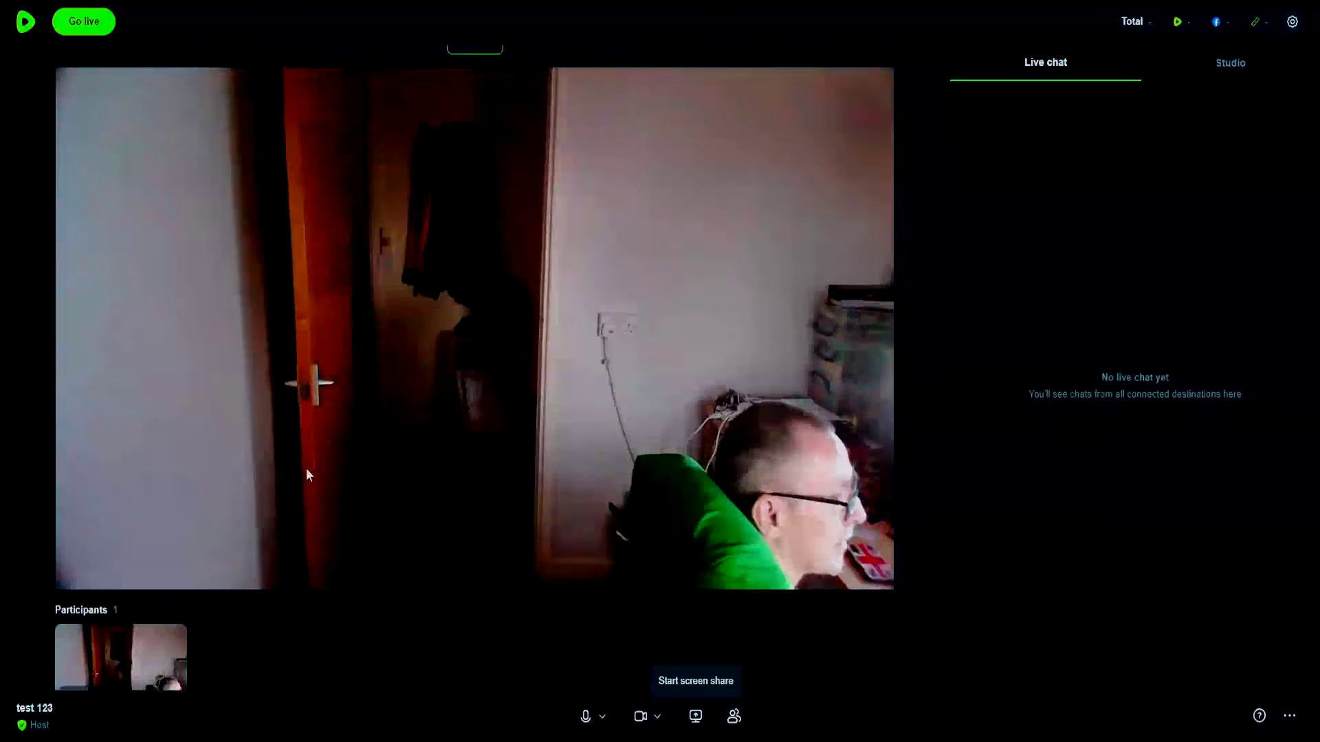
pyautogui.moveTo(309, 183)
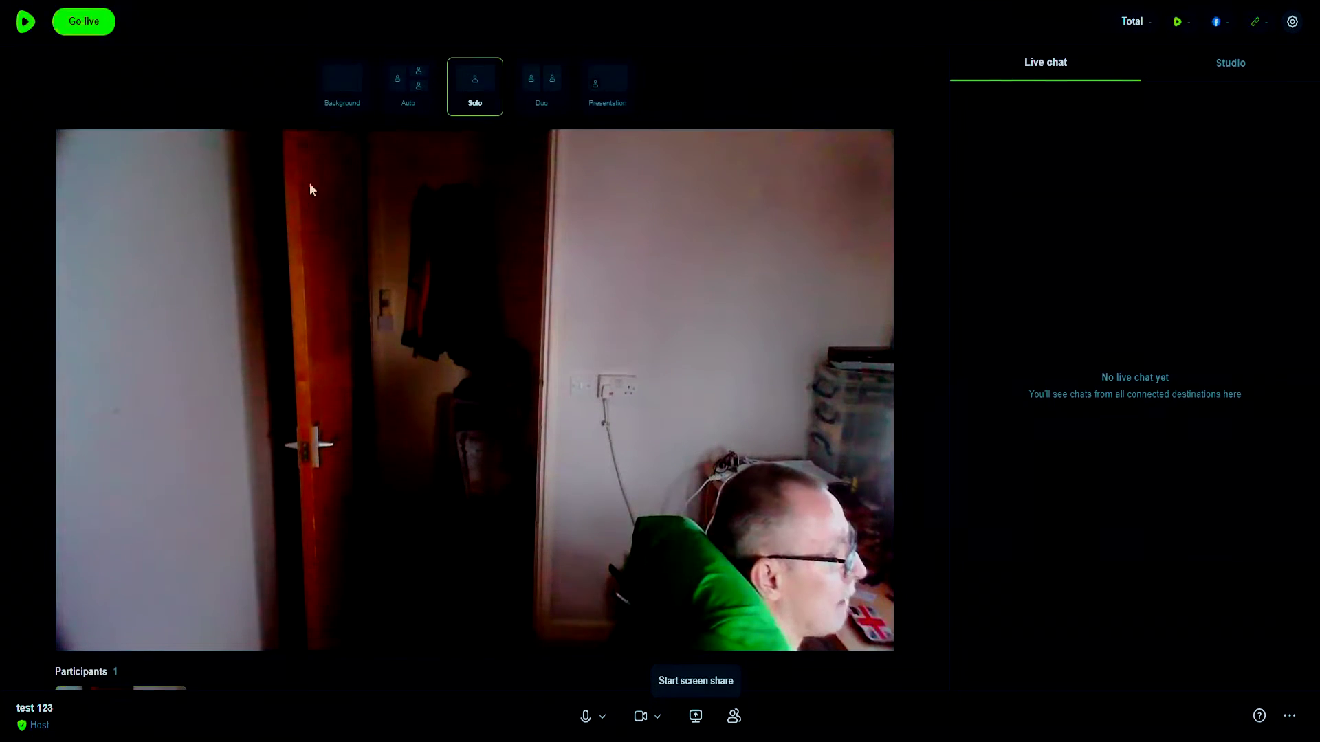
pyautogui.click(397, 97)
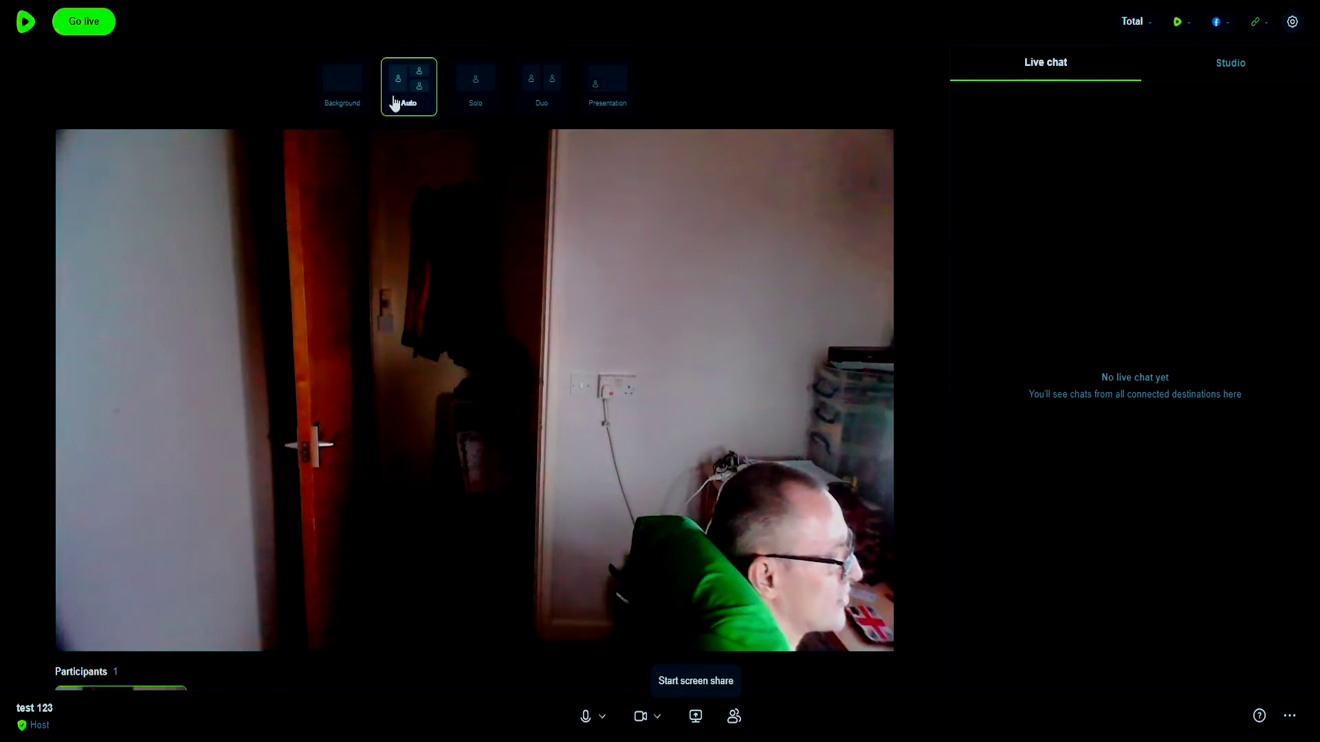
pyautogui.click(352, 101)
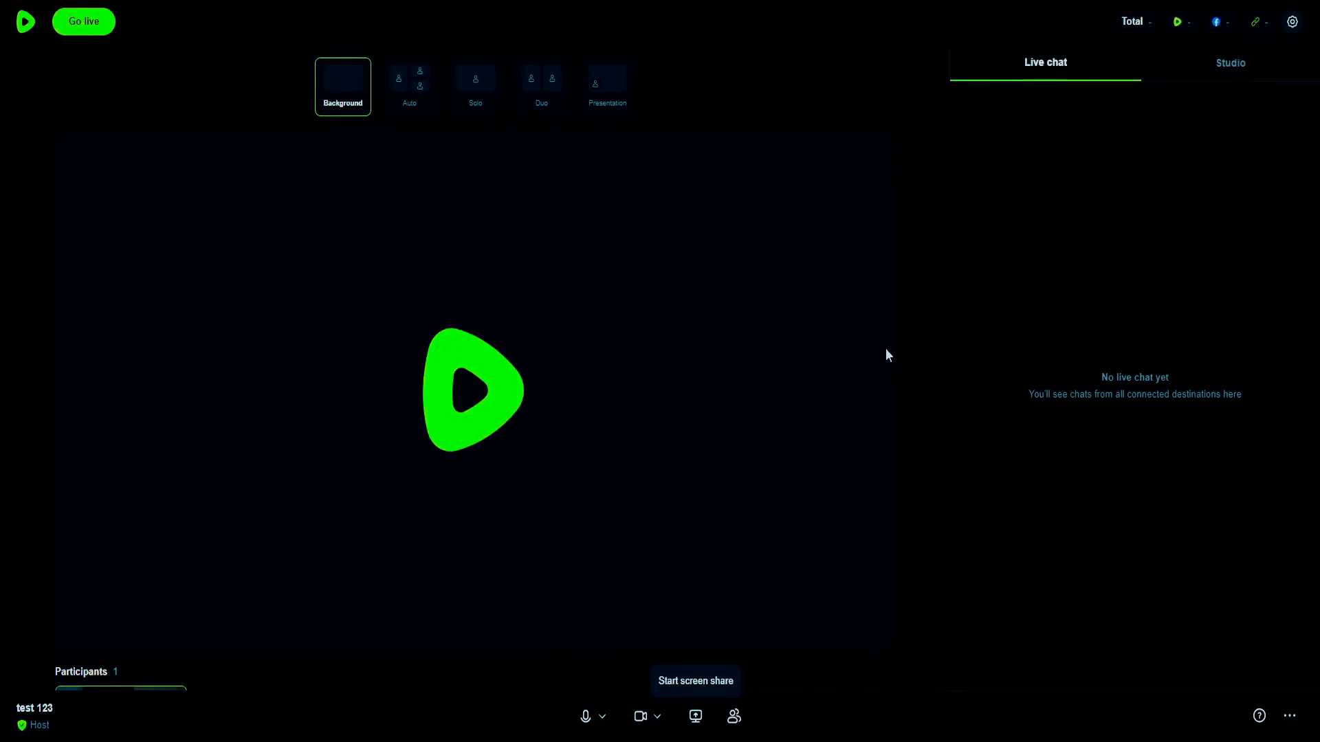
# Switch the right panel to the Studio tab showing the Default theme
pyautogui.click(1234, 63)
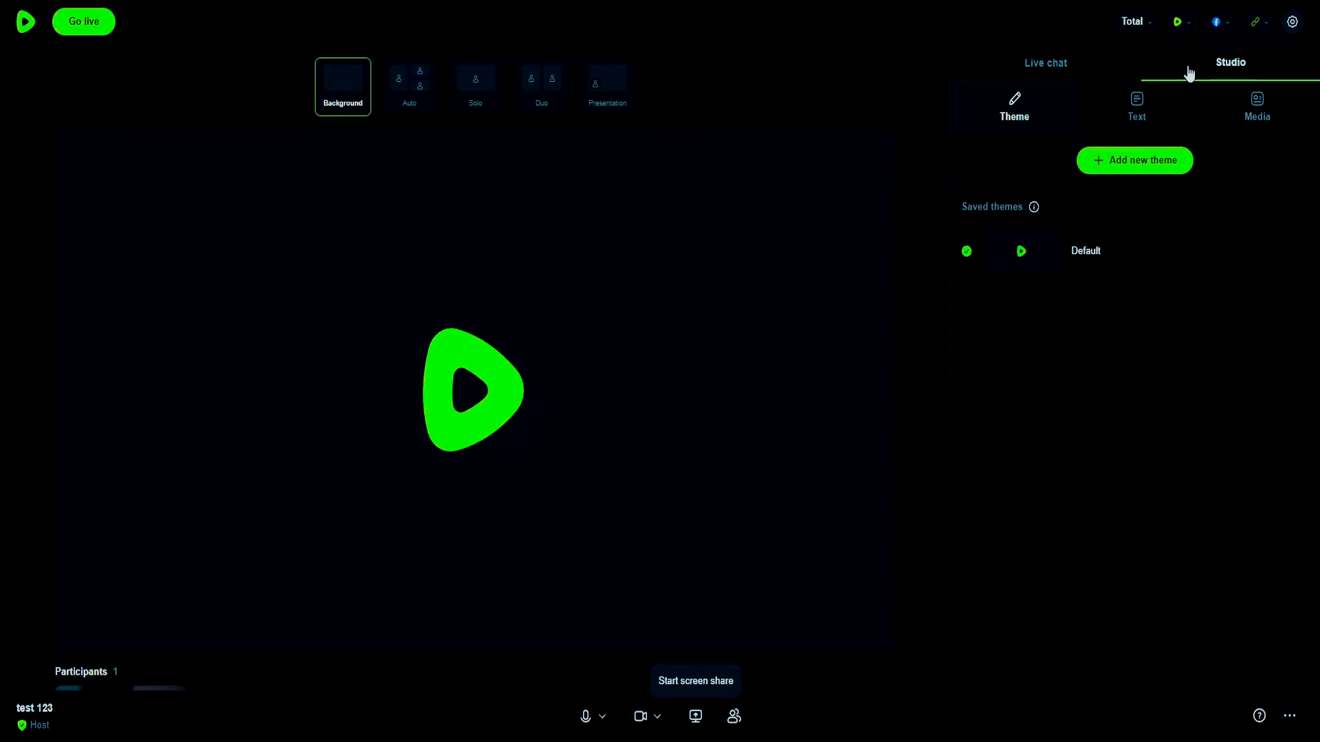
# Add a 'test message' text overlay, positioned at Bottom and disappearing after 5 seconds
pyautogui.click(1146, 130)
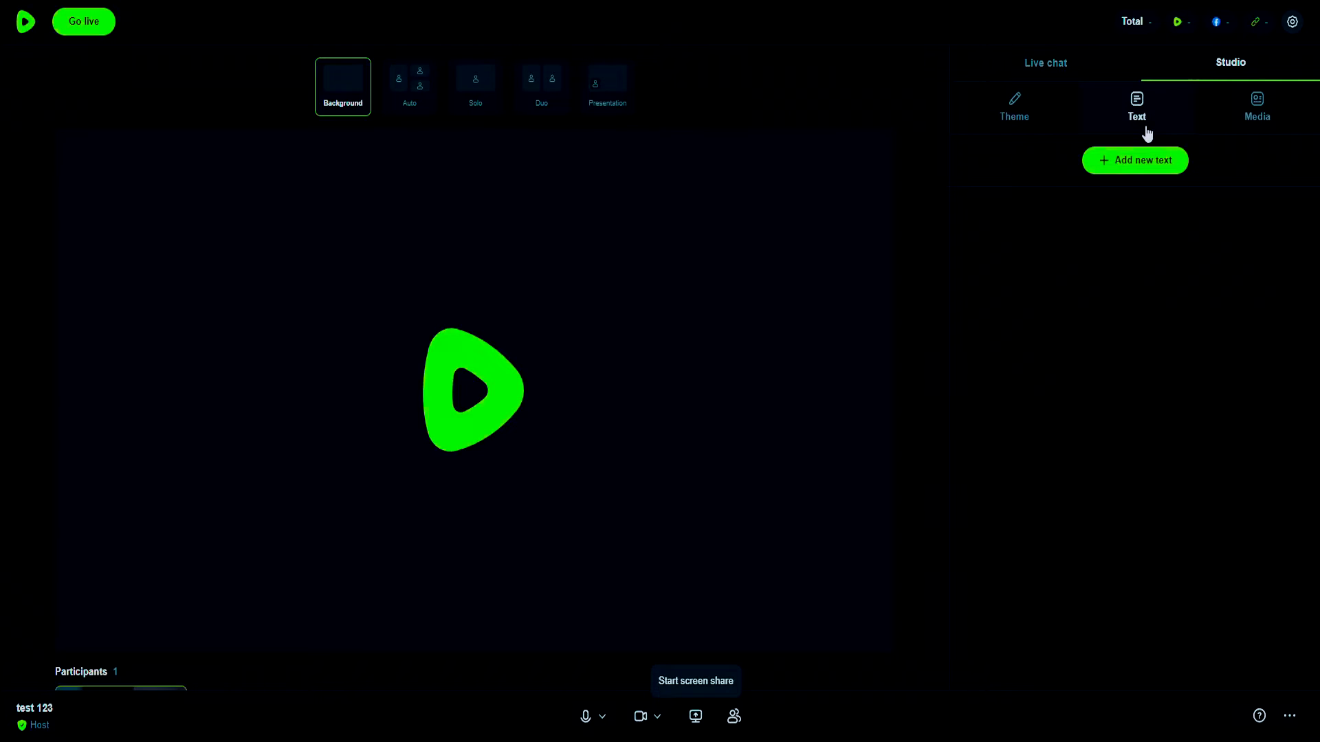
pyautogui.click(1124, 162)
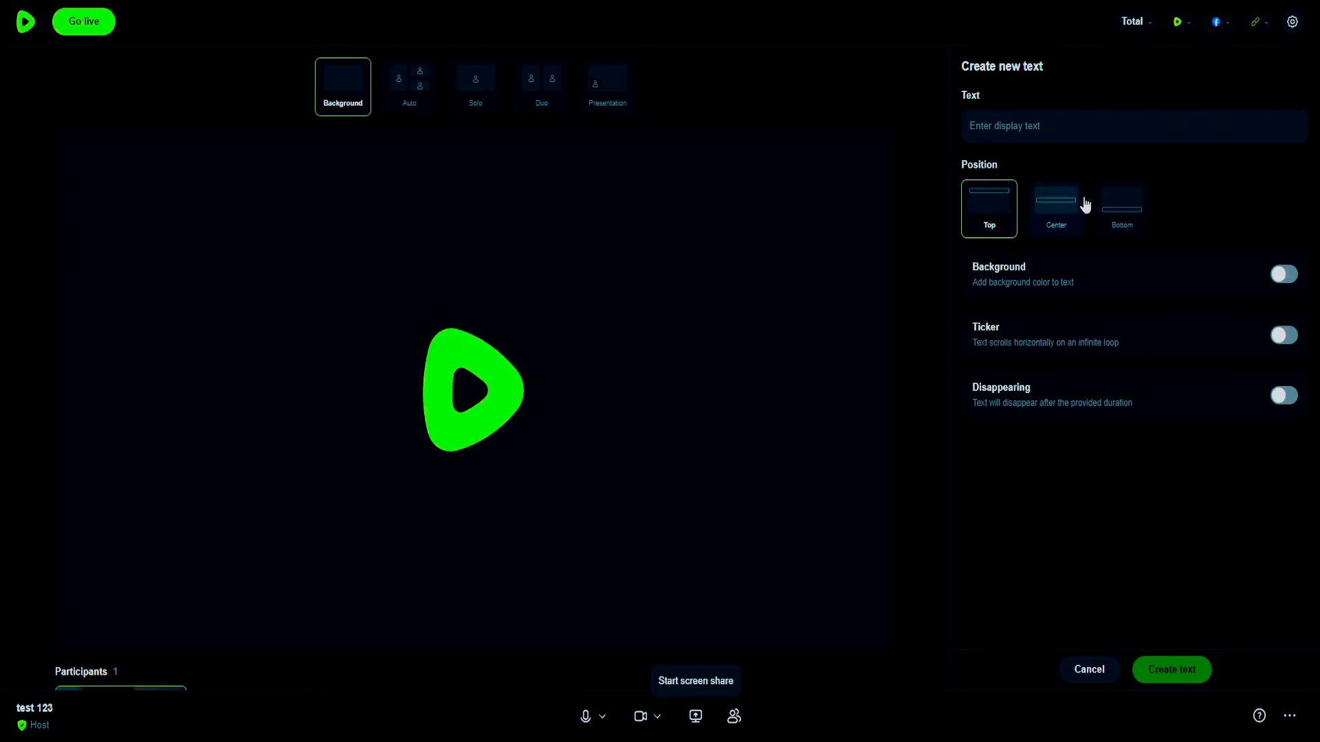
pyautogui.click(1045, 131)
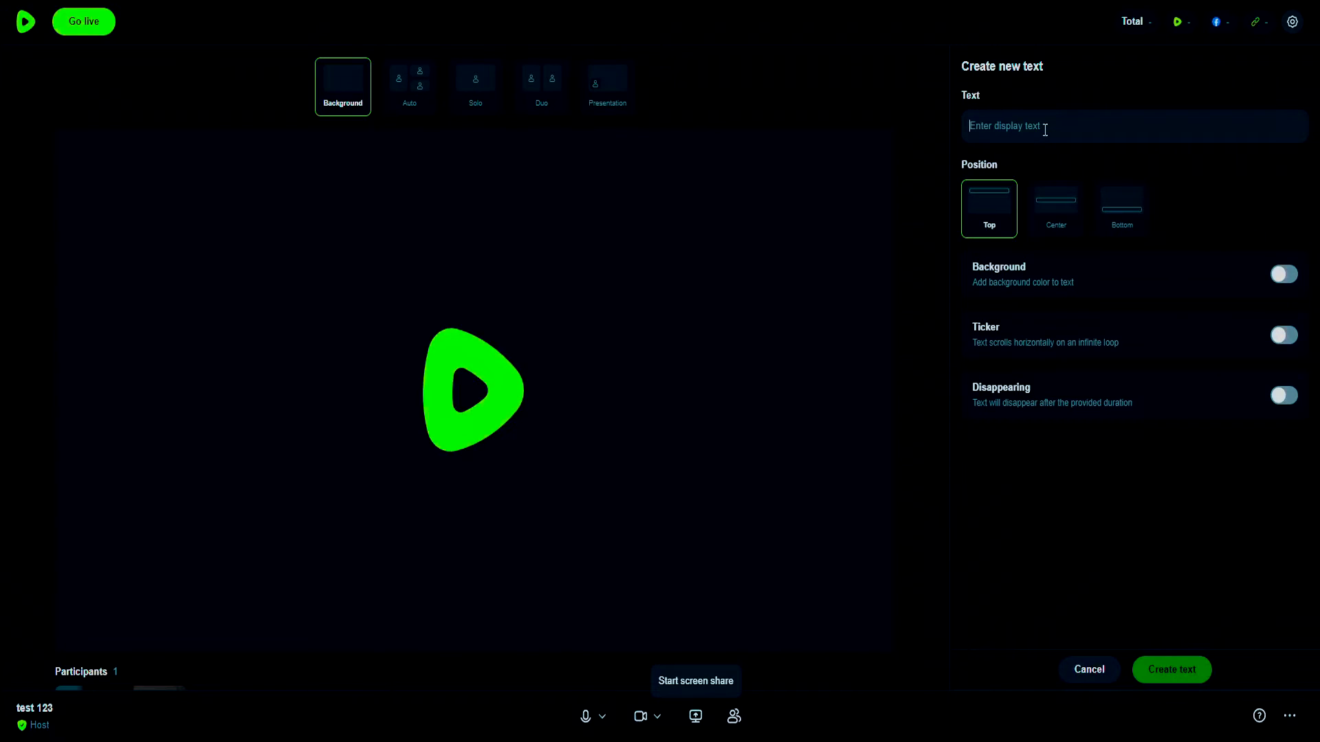
pyautogui.write('t')
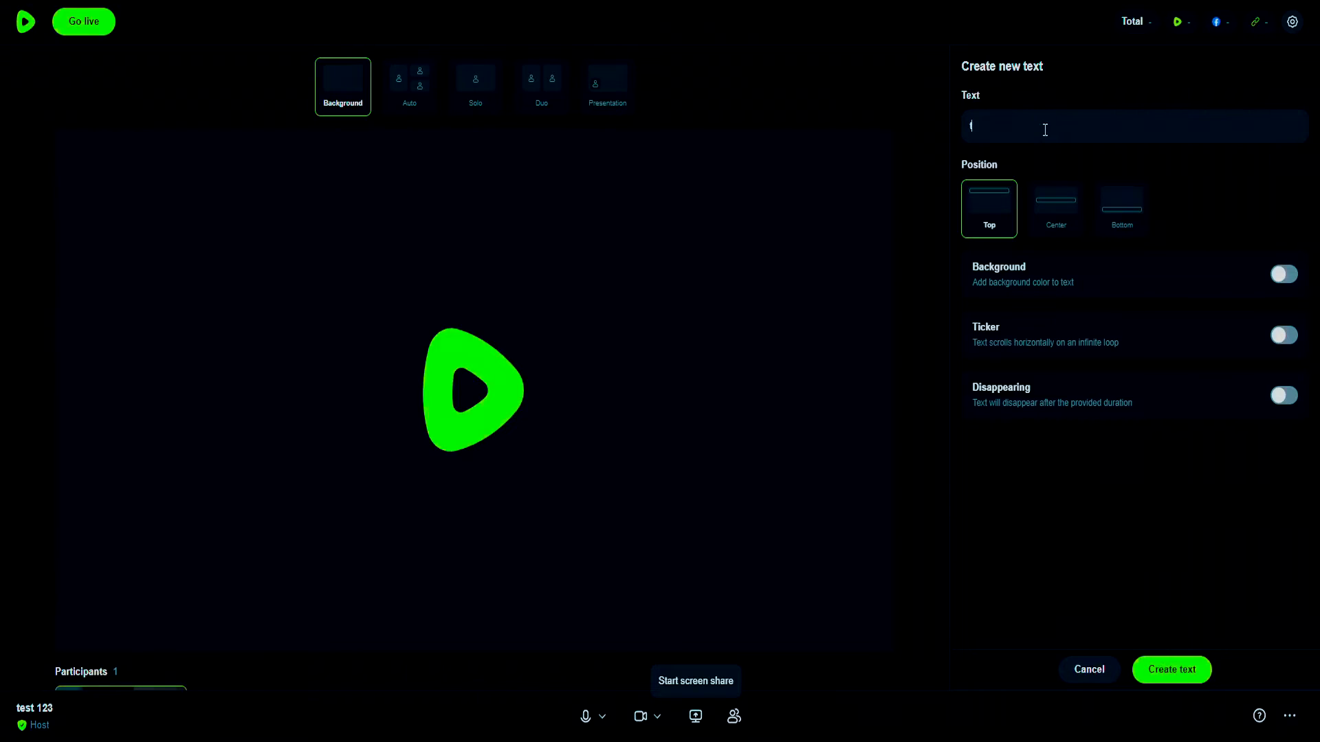
pyautogui.write('est message')
pyautogui.click(1123, 211)
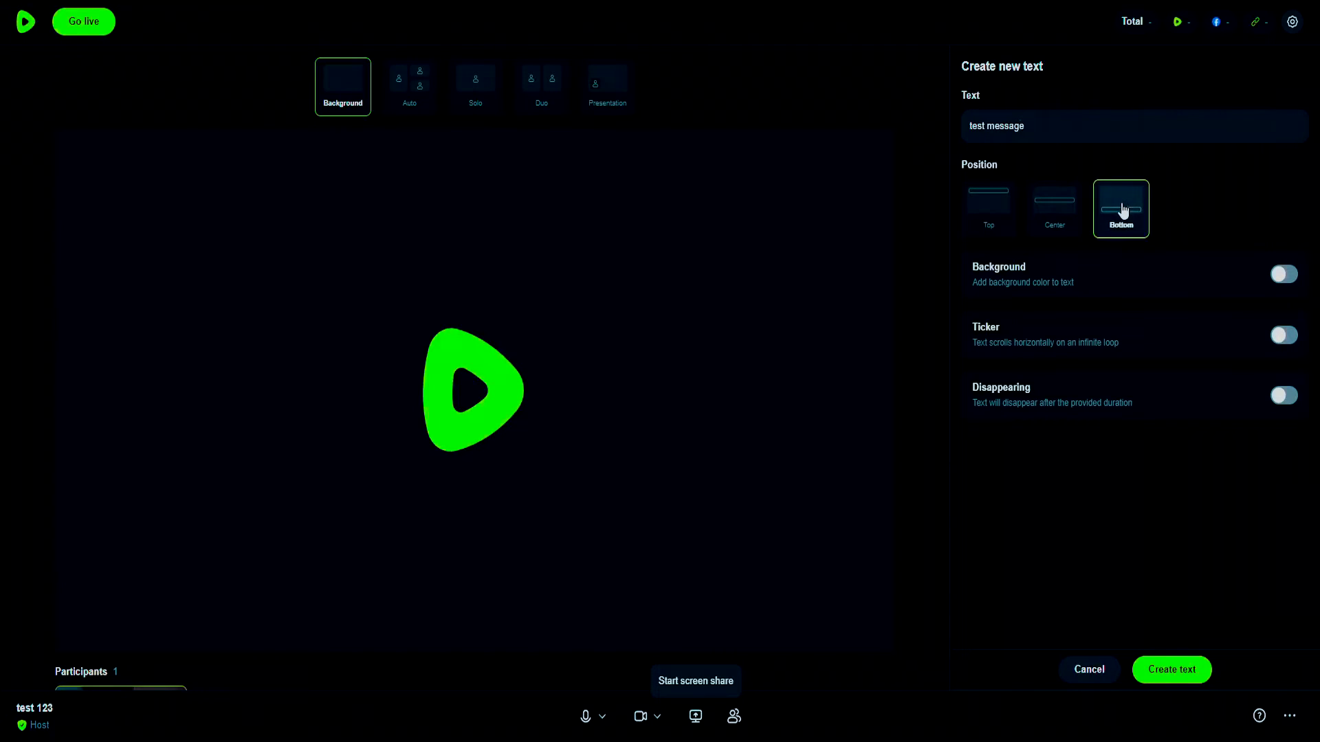
pyautogui.click(1286, 396)
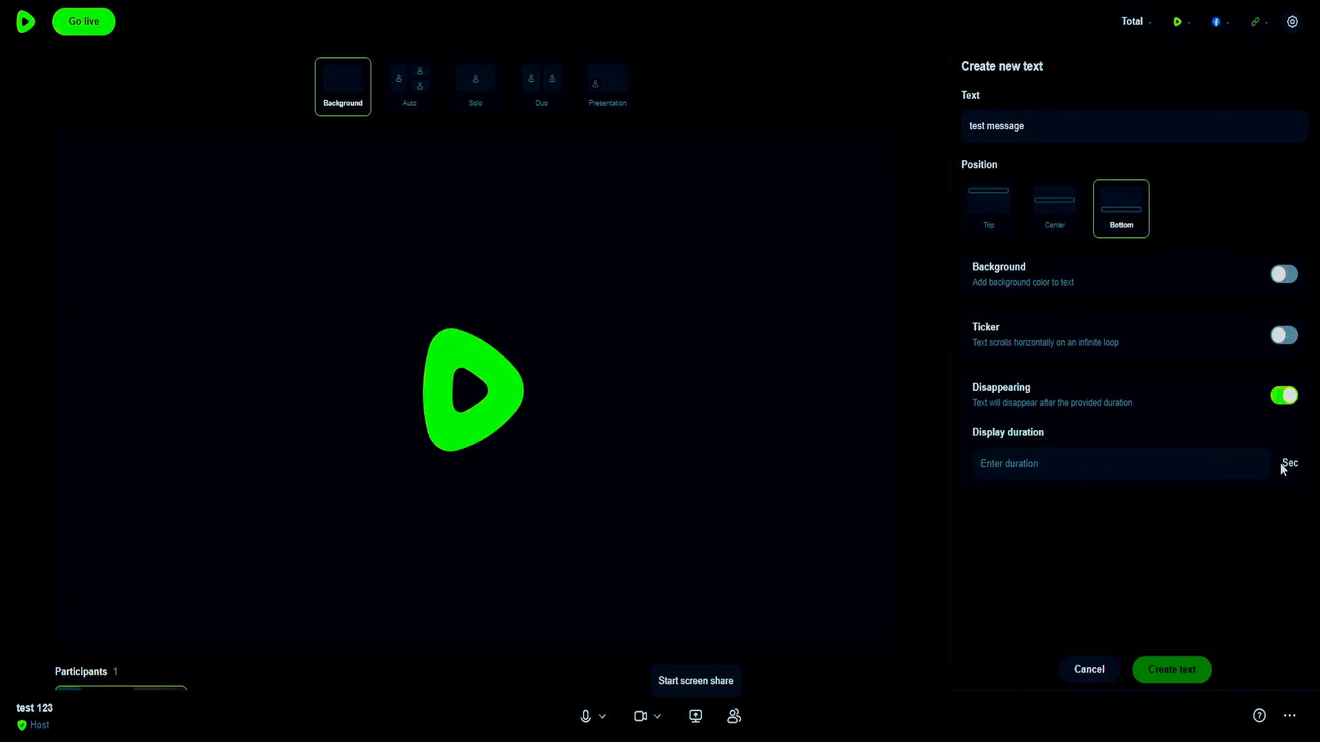
pyautogui.click(1220, 463)
pyautogui.write('5')
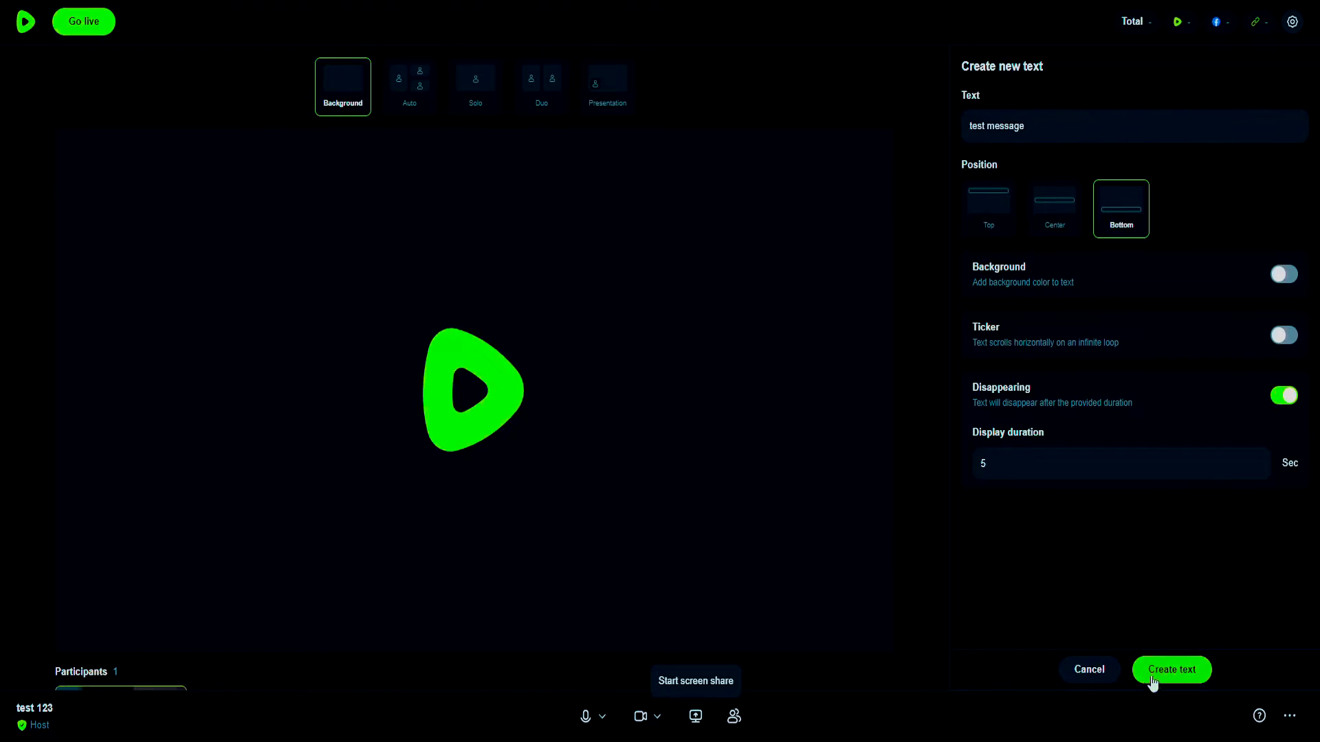
pyautogui.click(1184, 675)
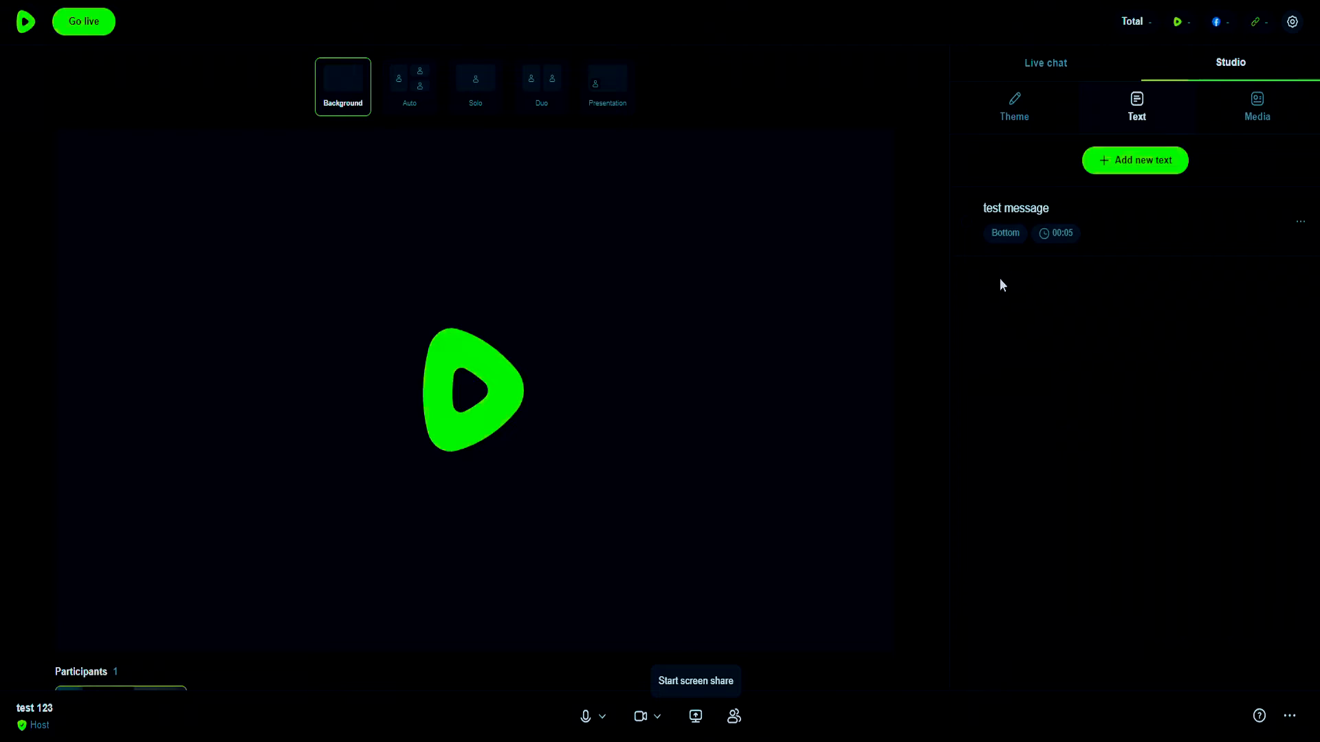
# Select the test message item, browse the Media options, then view Saved themes with Default
pyautogui.click(968, 222)
pyautogui.click(1256, 103)
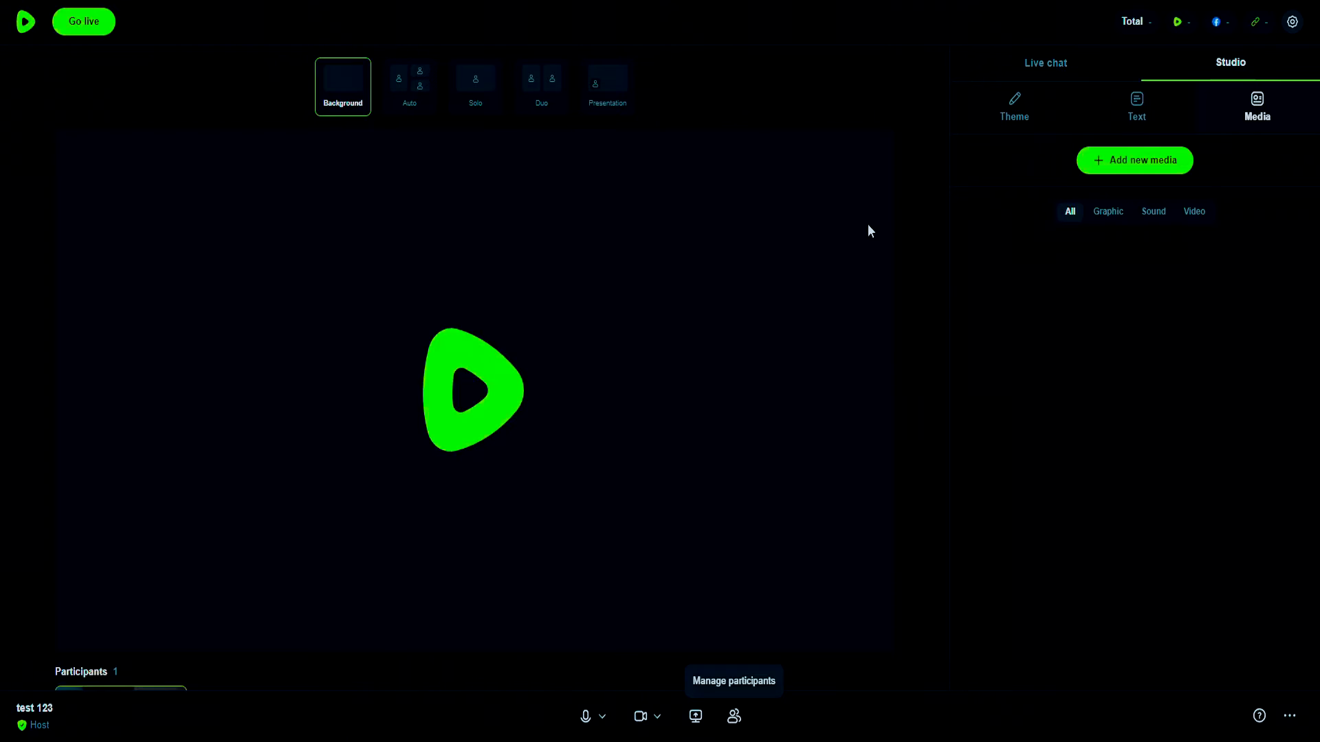
pyautogui.click(1022, 122)
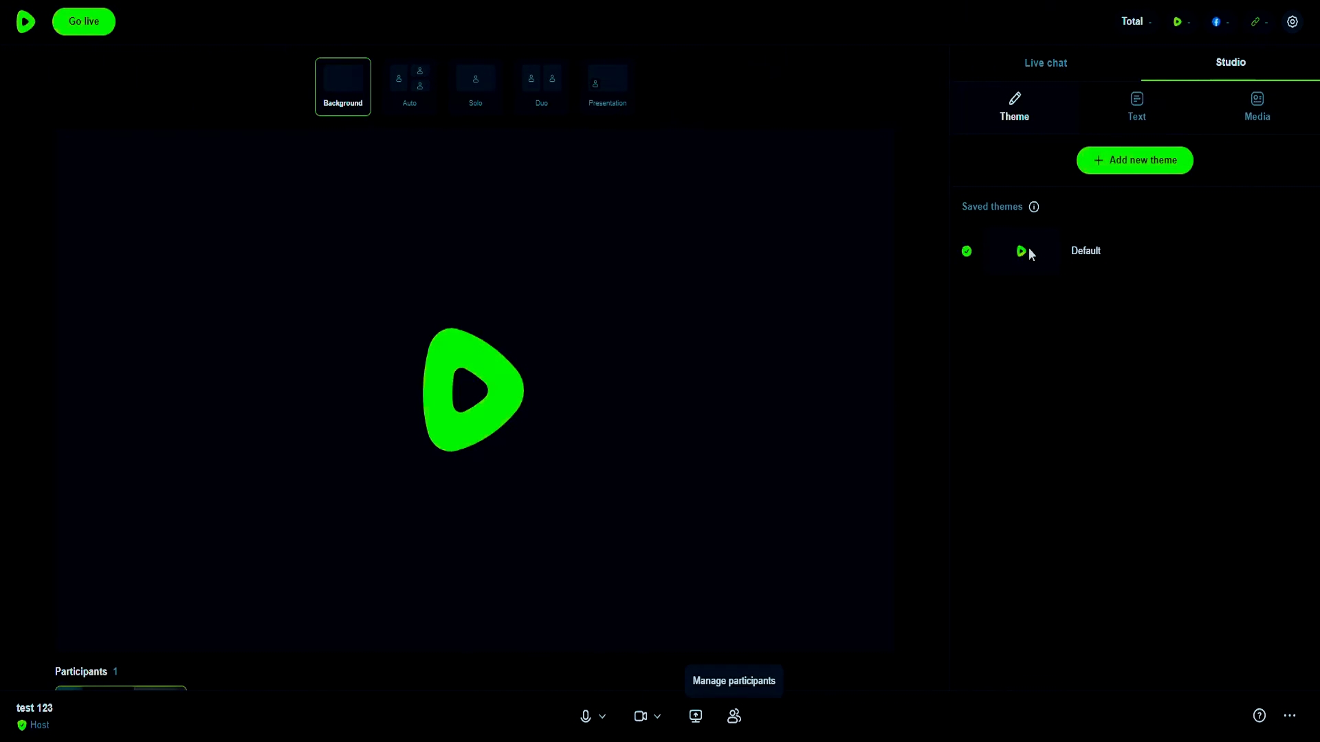
pyautogui.moveTo(1033, 209)
# Enable X as a fourth destination in stream settings and save
pyautogui.click(1299, 23)
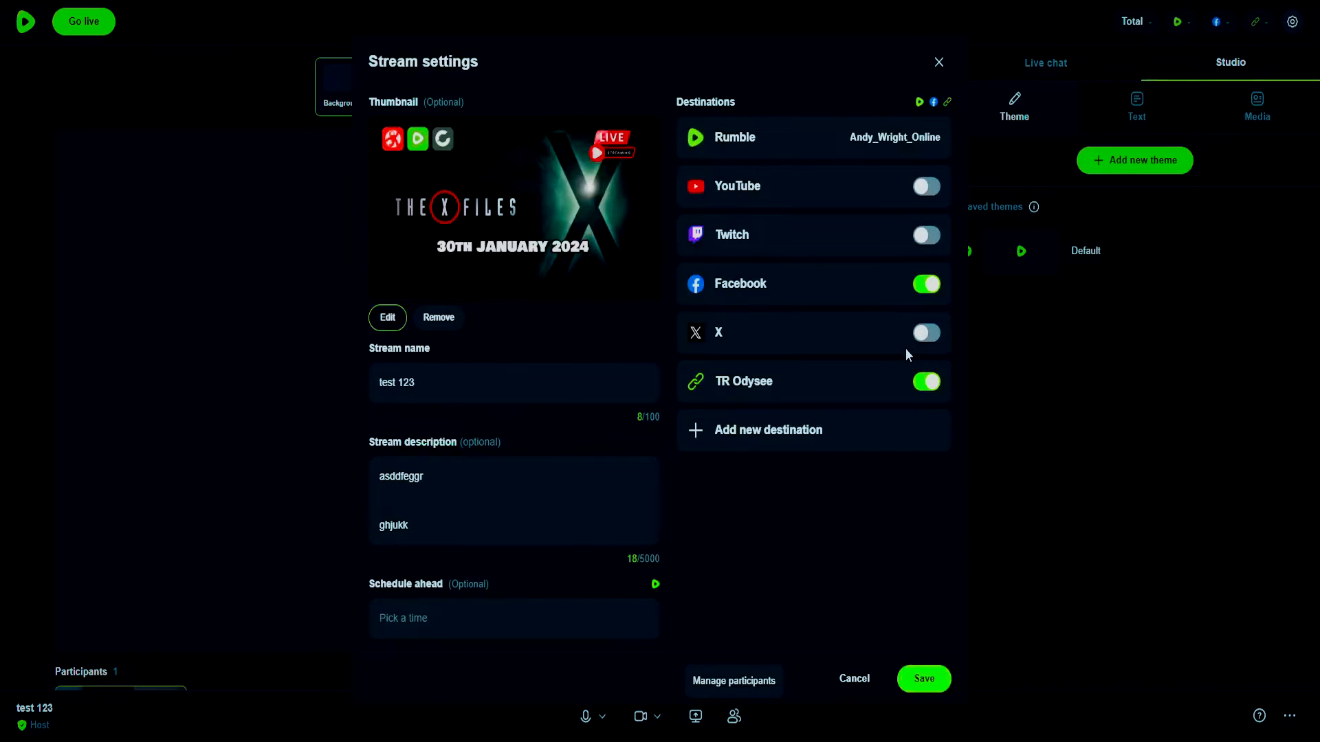
pyautogui.click(932, 336)
pyautogui.click(907, 682)
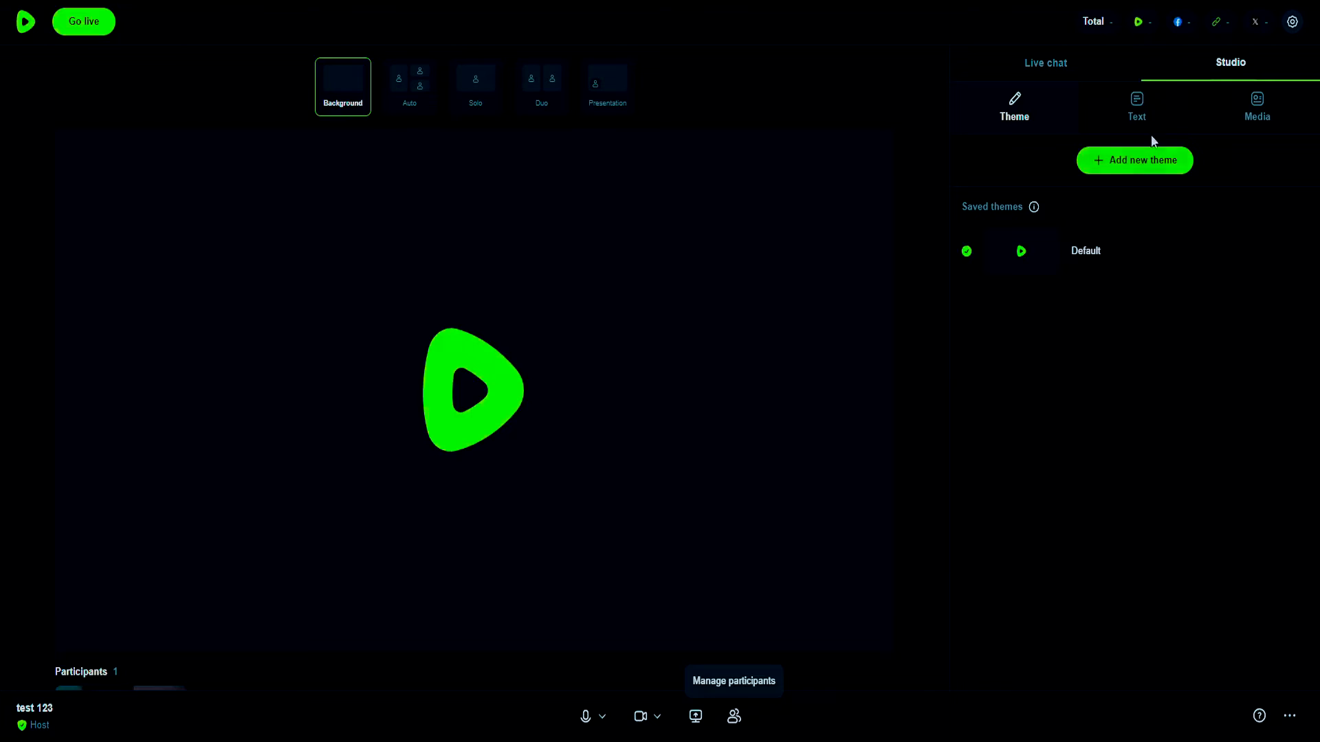
pyautogui.click(734, 719)
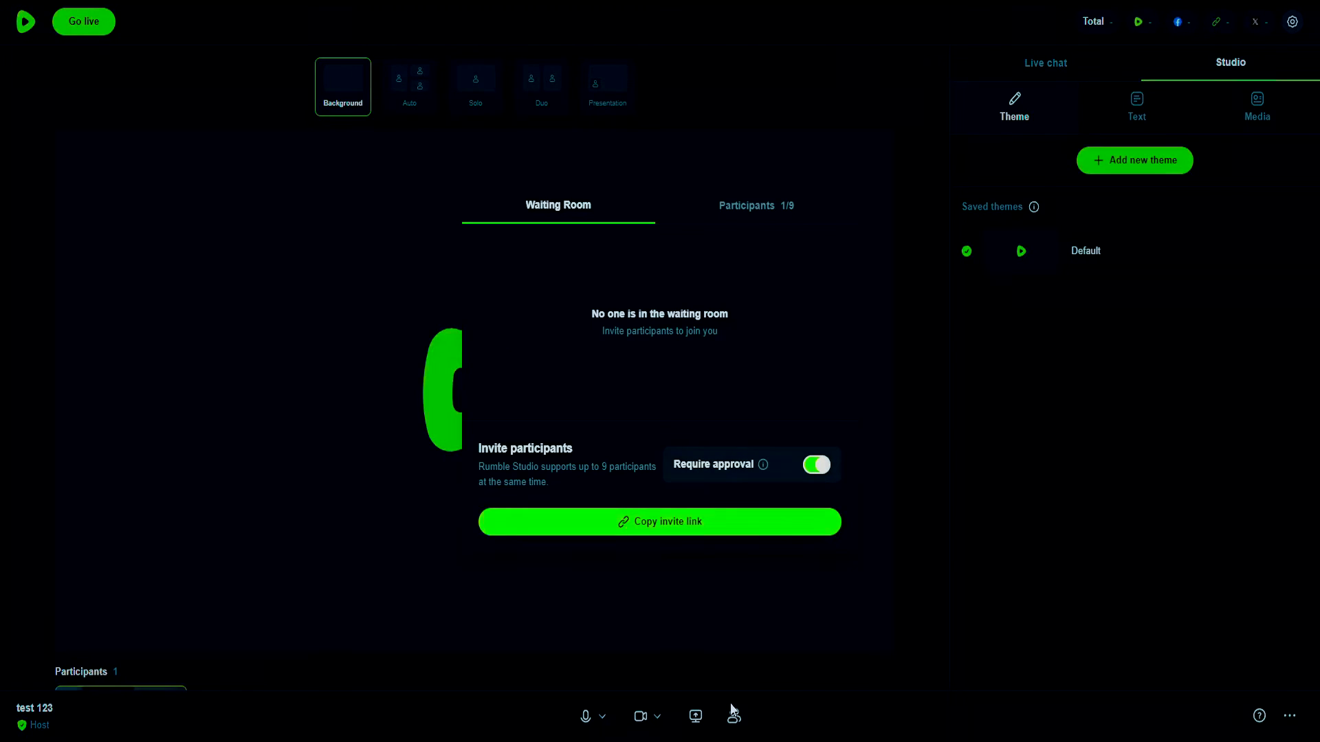
pyautogui.moveTo(760, 473)
pyautogui.click(757, 211)
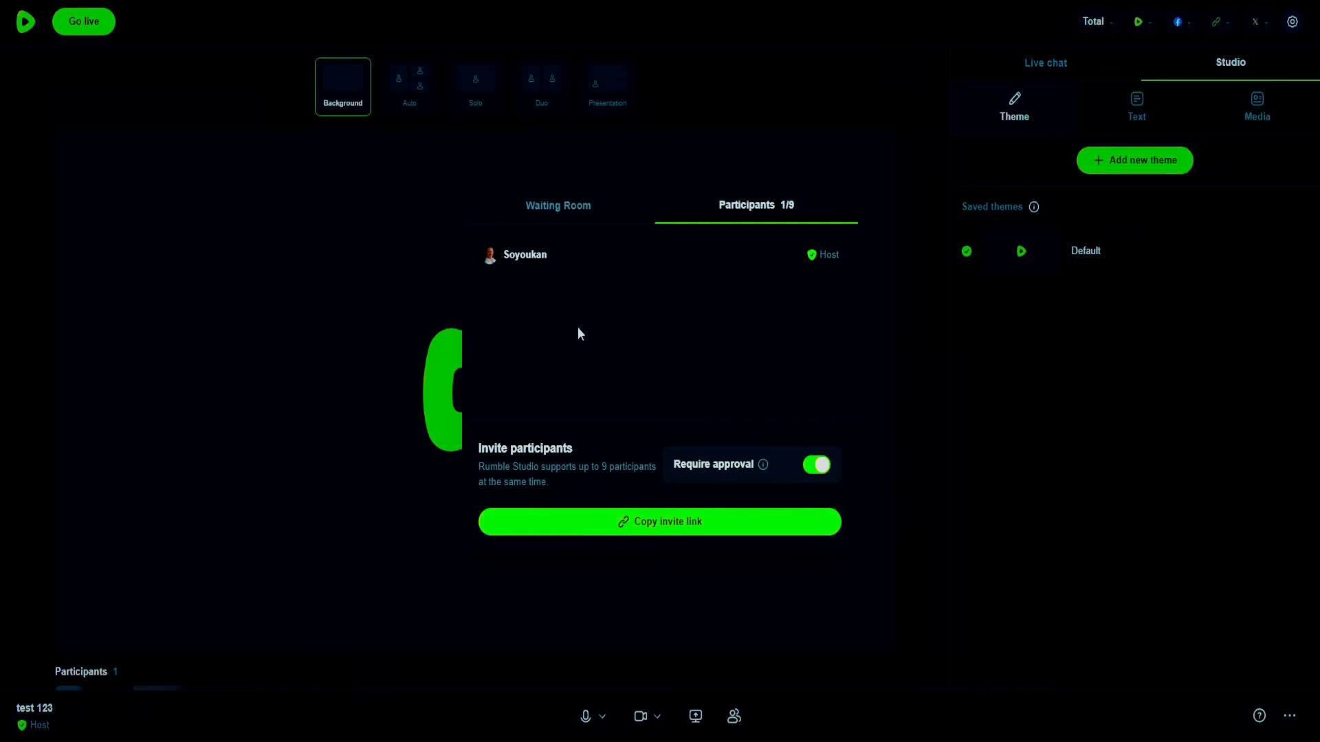
pyautogui.click(603, 226)
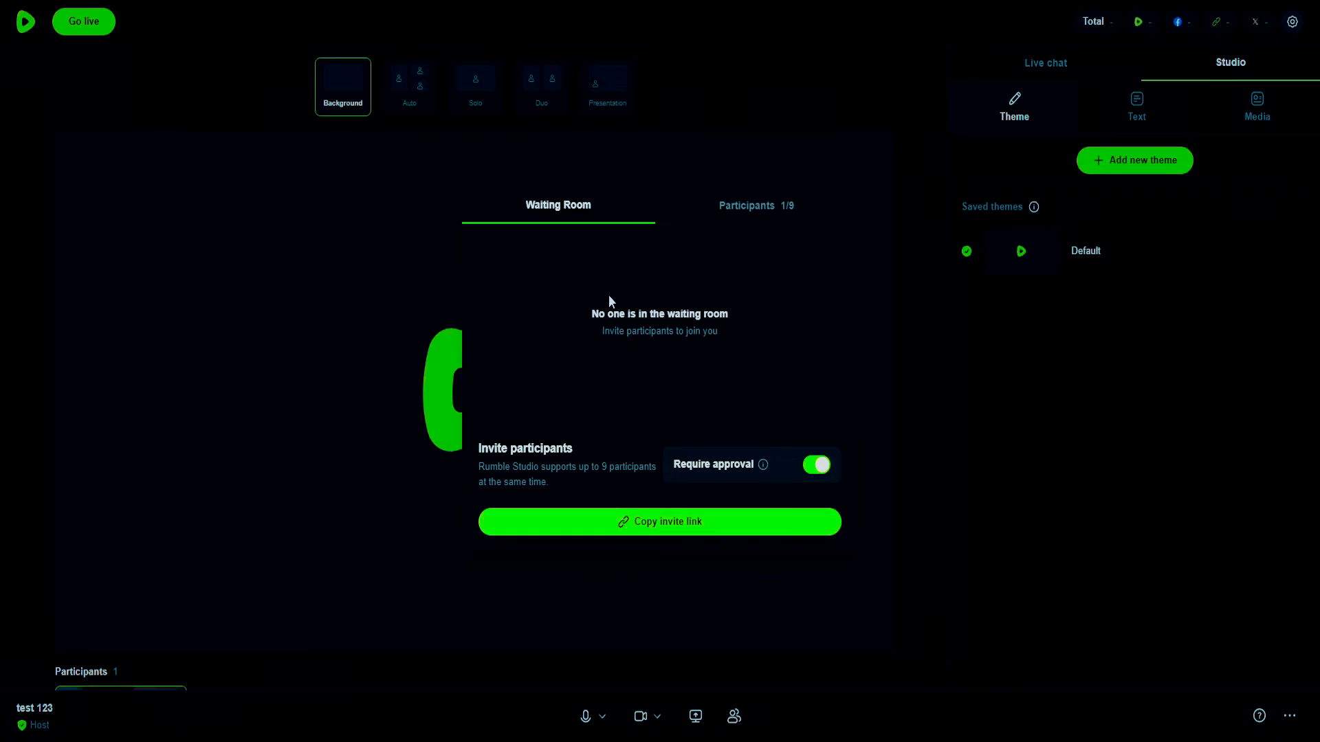
pyautogui.click(756, 204)
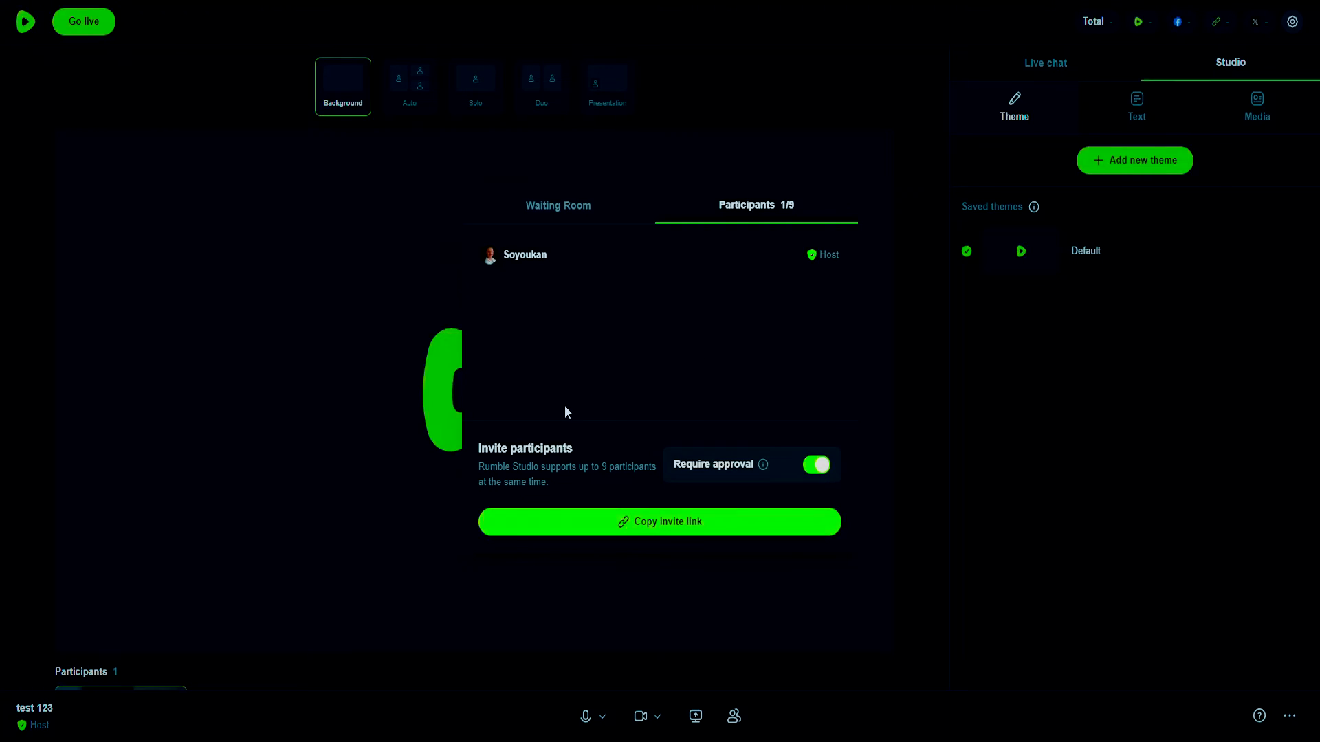
pyautogui.click(734, 717)
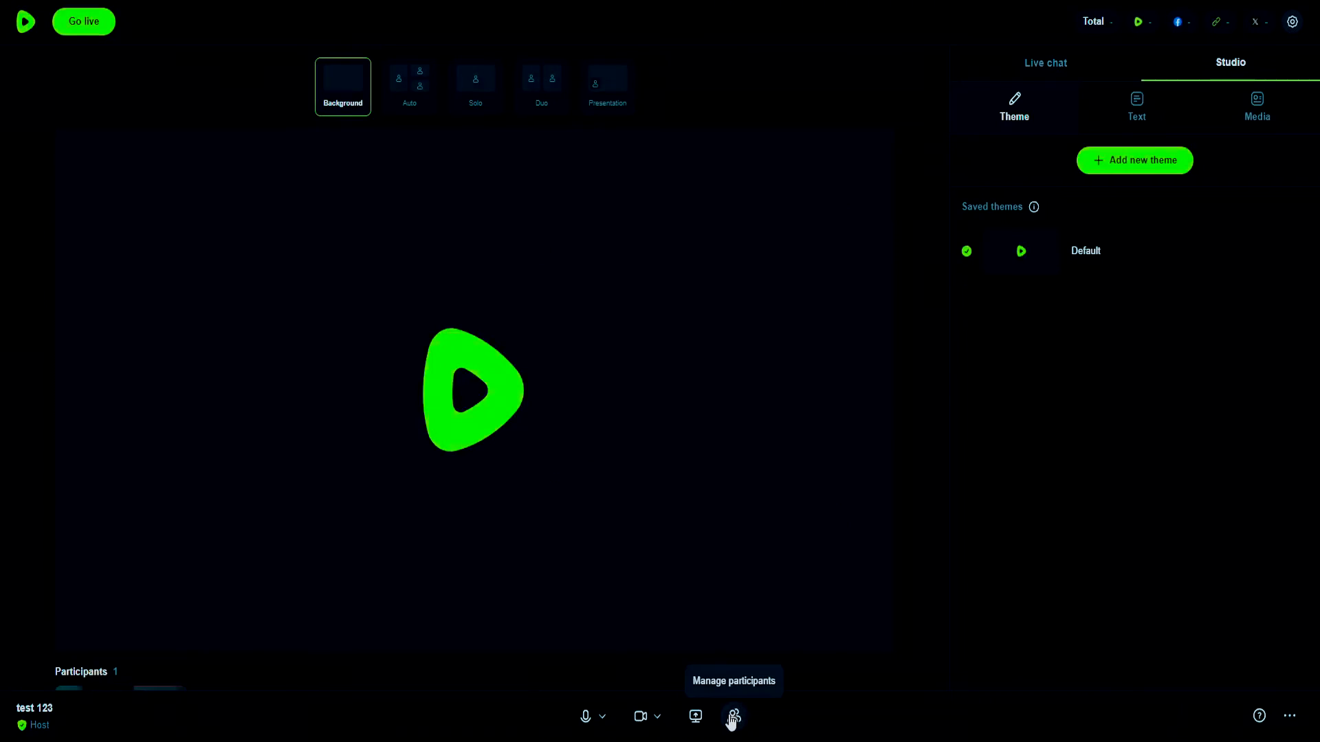